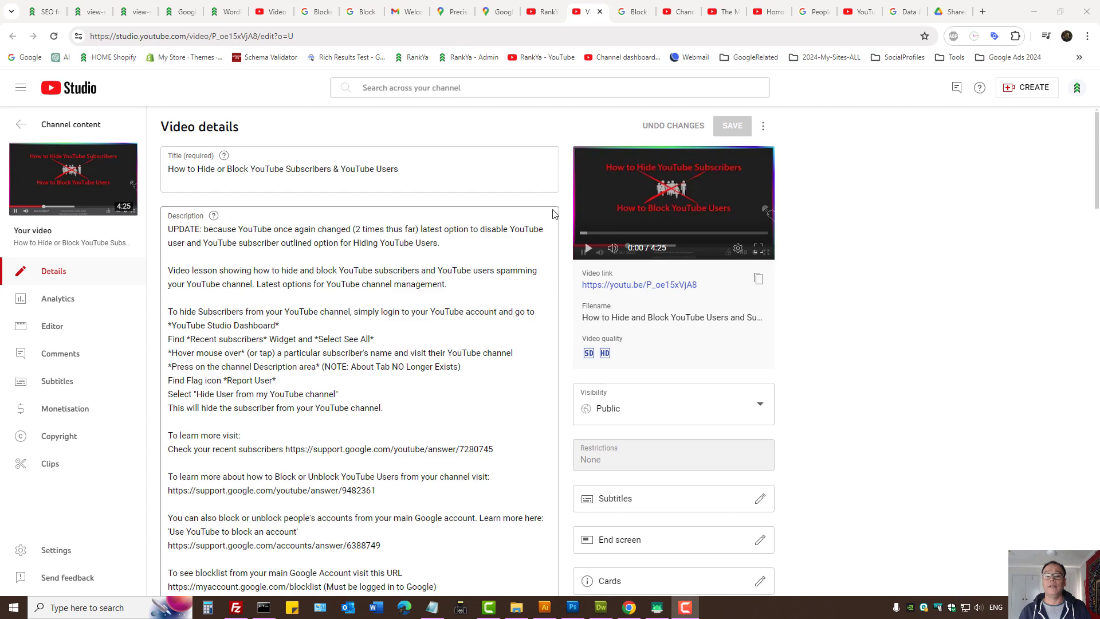
Review the YouTube blocking section of 'Block or unblock people's accounts', then bring up the Horror Begins channel.
click(635, 11)
drag(110, 221, 402, 219)
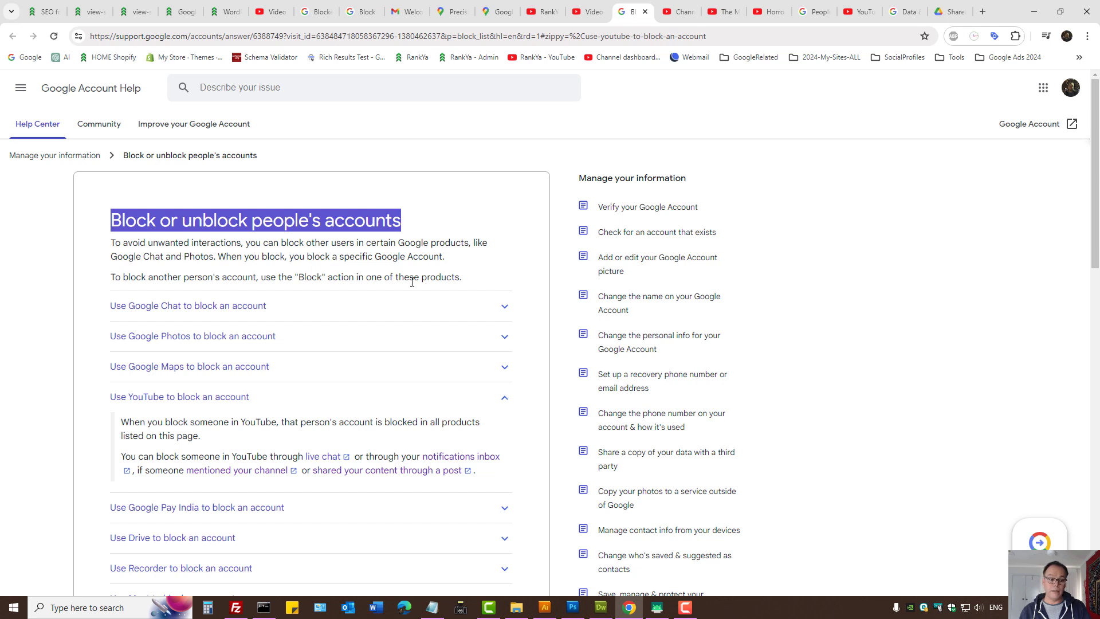
drag(109, 396, 252, 401)
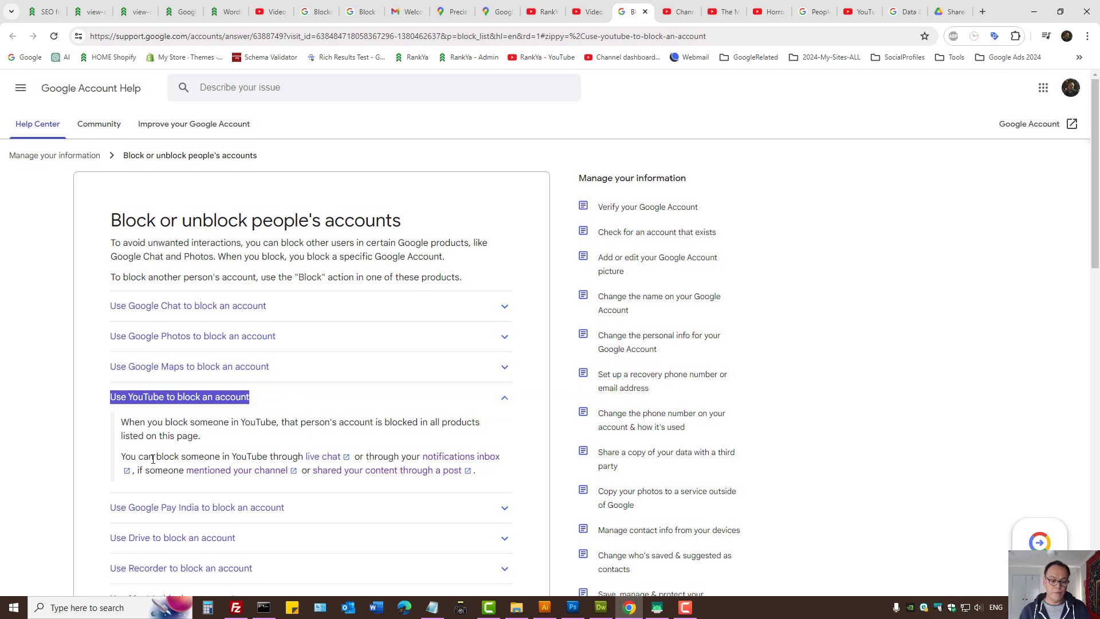
drag(123, 457, 304, 457)
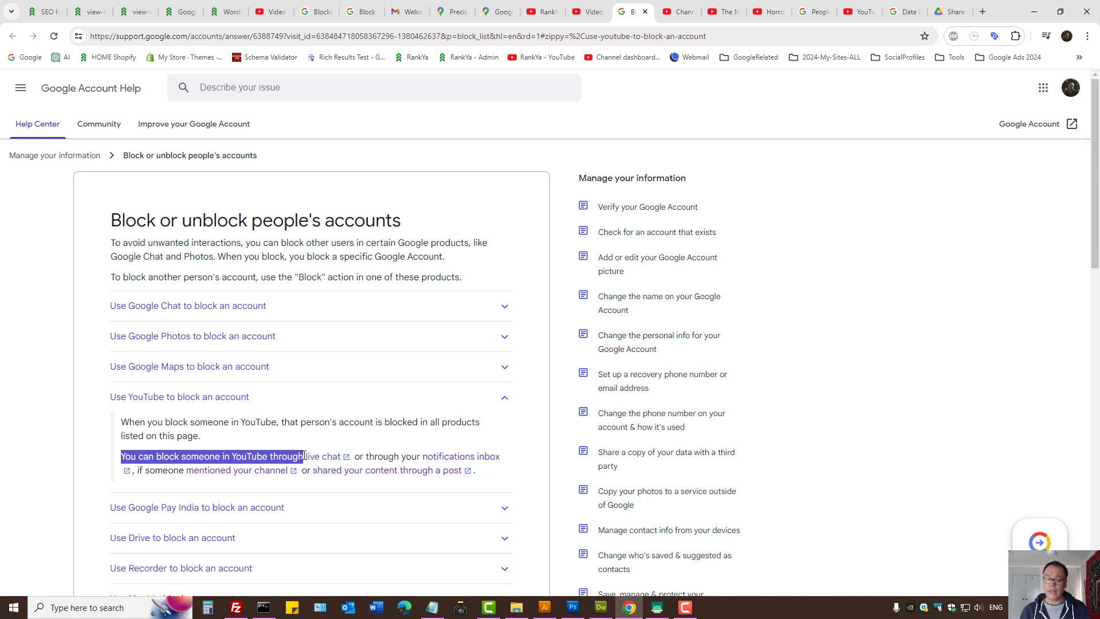
click(296, 425)
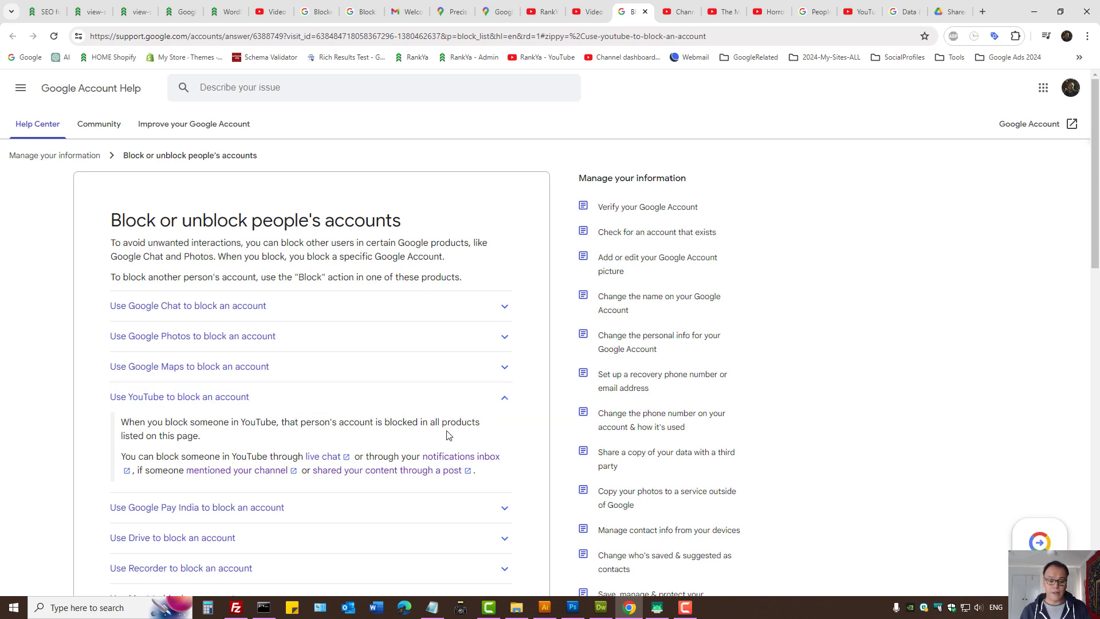
click(773, 12)
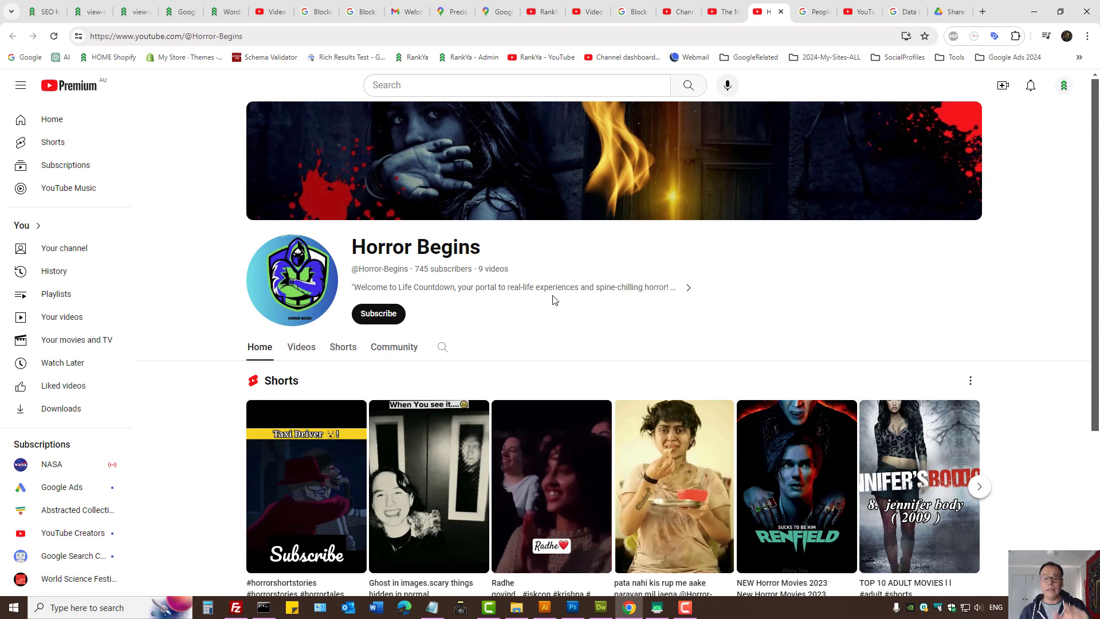
Hide Horror Begins from my channel through its About panel's Report user > Hide user option.
click(410, 289)
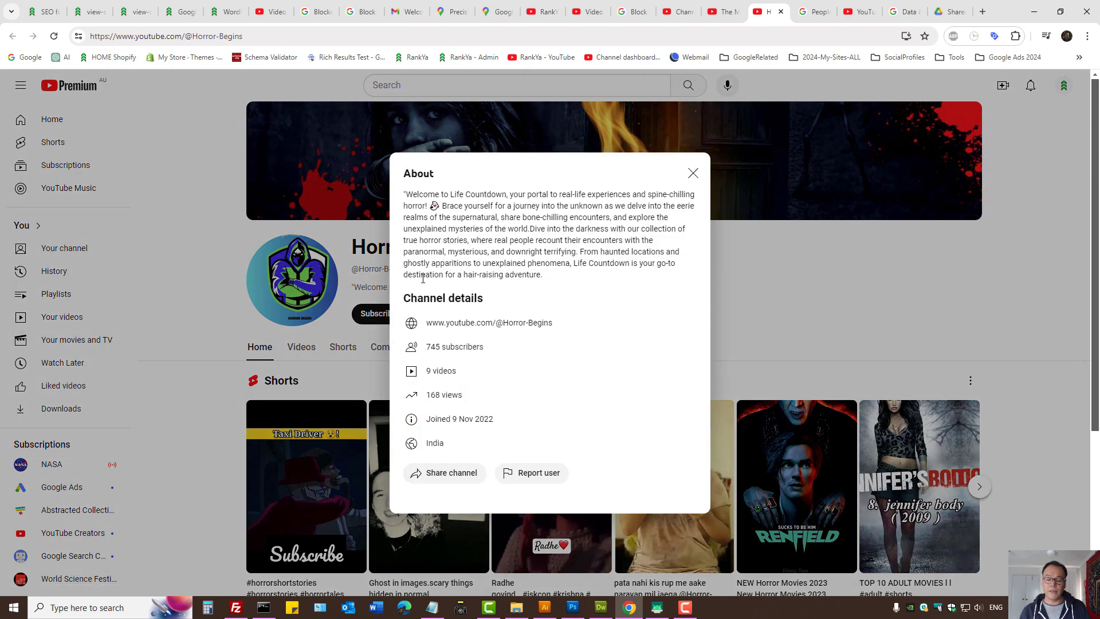
click(533, 479)
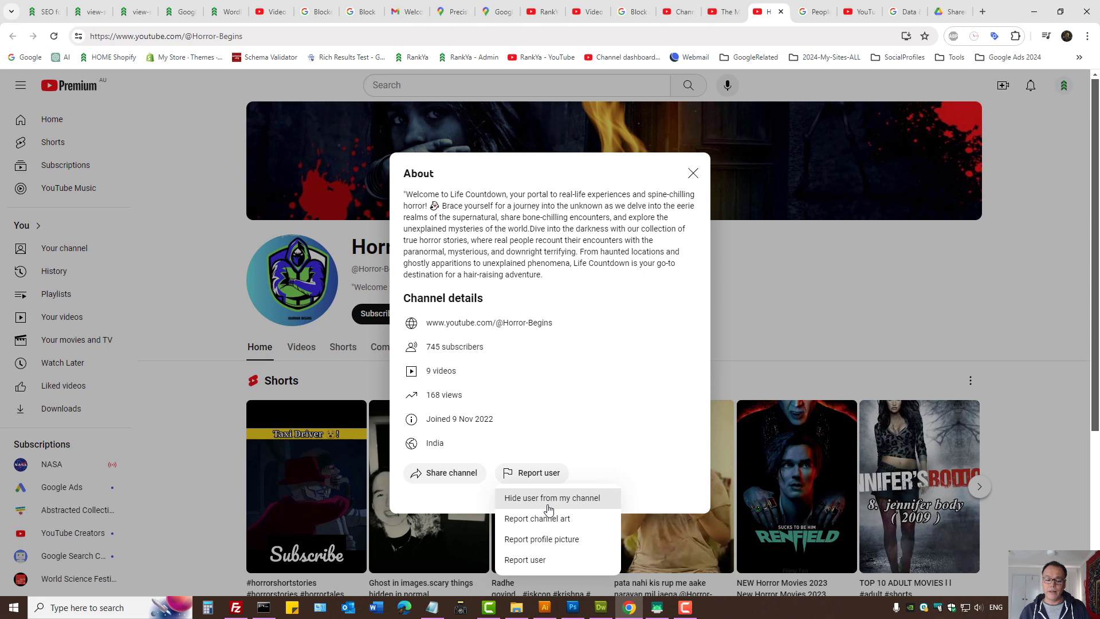
click(548, 509)
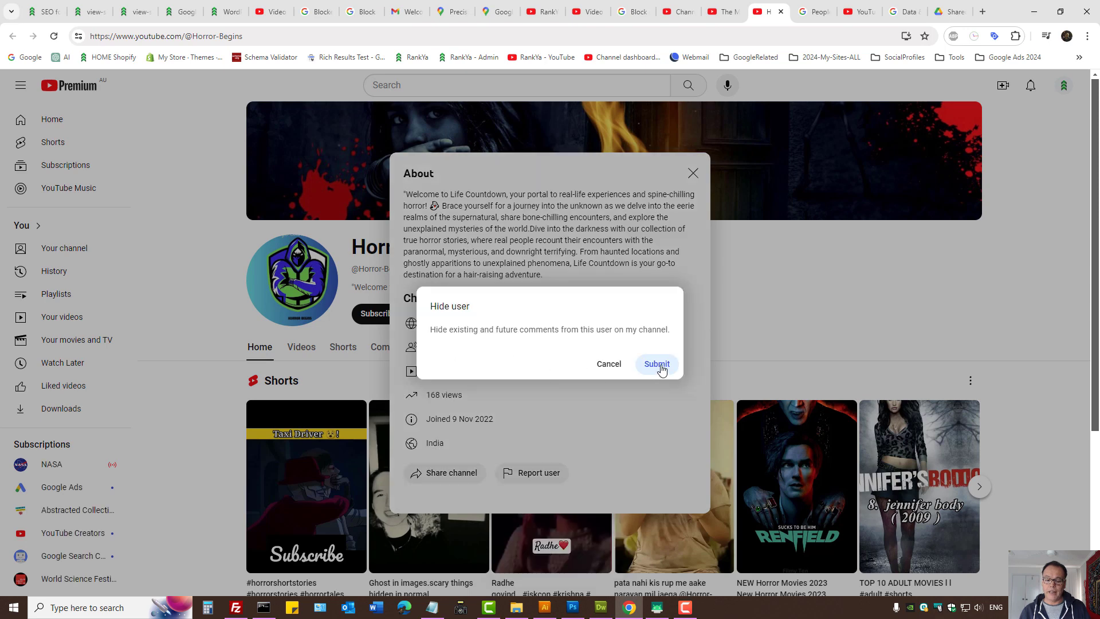
click(657, 365)
Reopen the hide-user confirmation to check the channel is hidden, then cancel it.
click(544, 473)
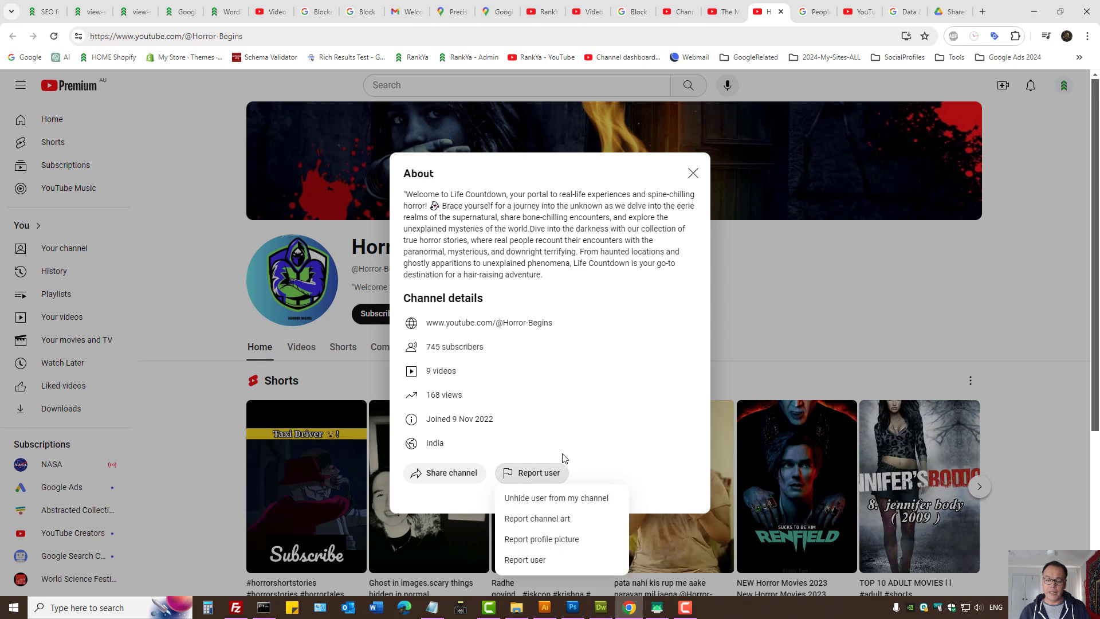
click(590, 497)
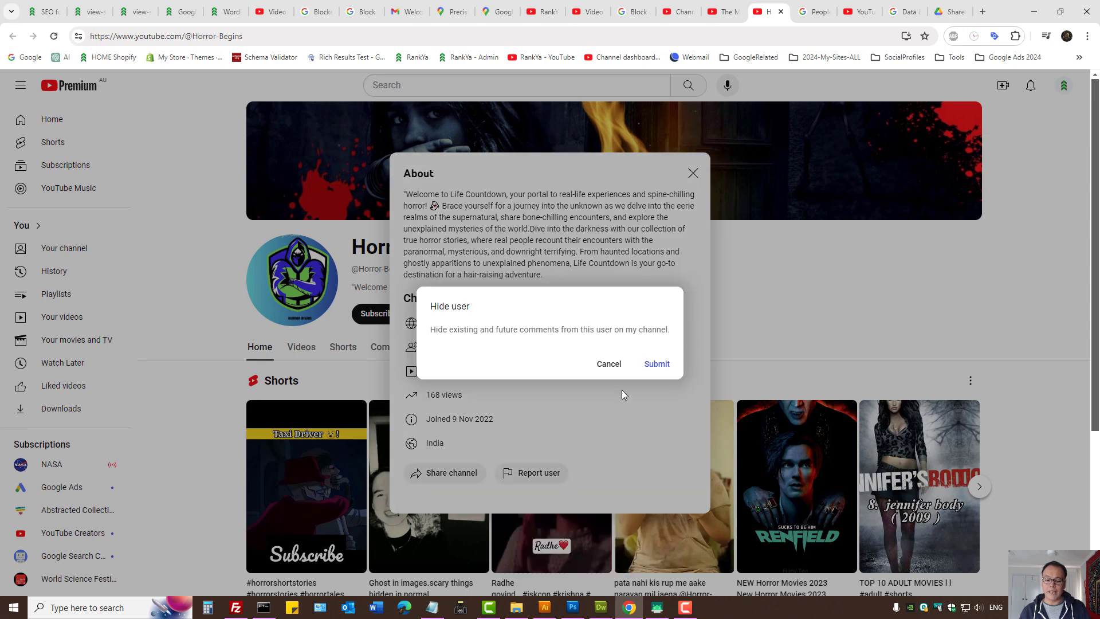
click(610, 364)
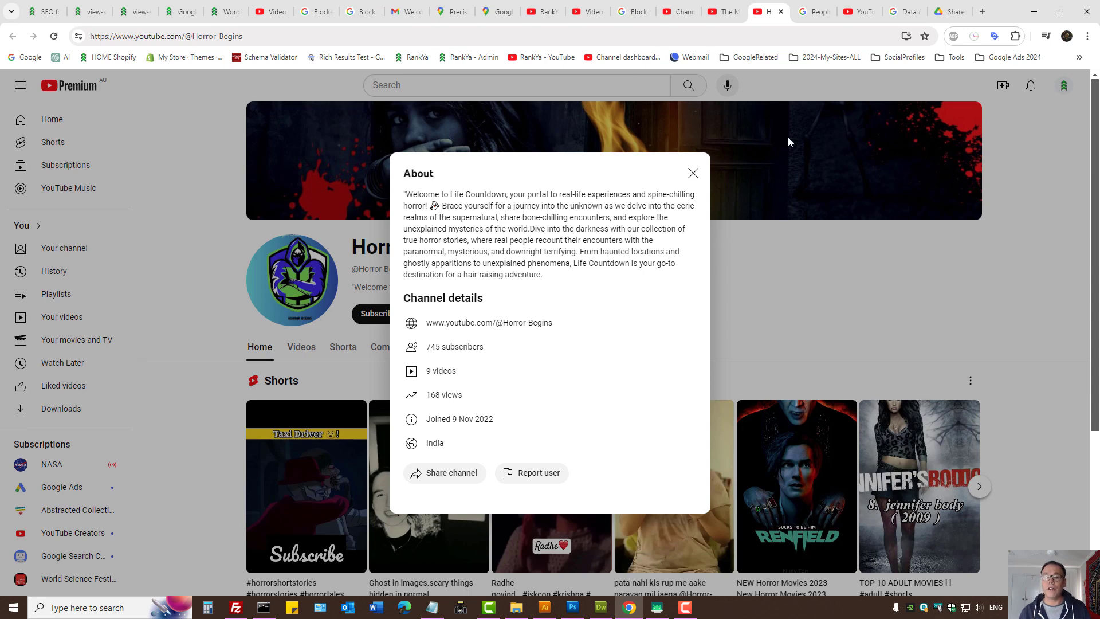
Bring up YouTube Studio's Community settings and find the Hidden users channel-URL note.
click(680, 11)
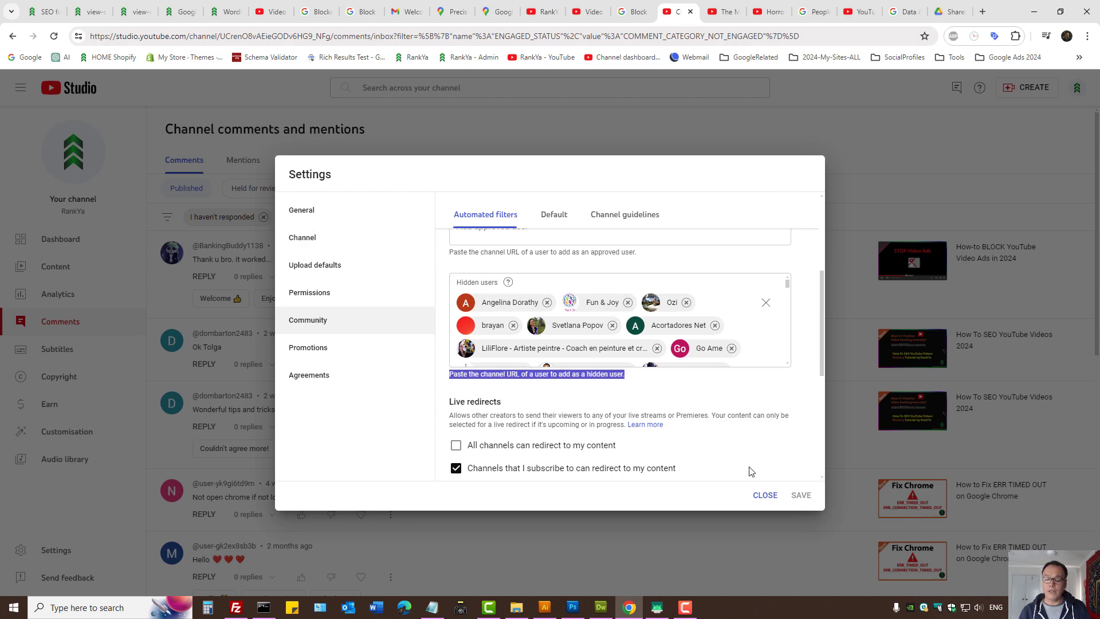
click(761, 496)
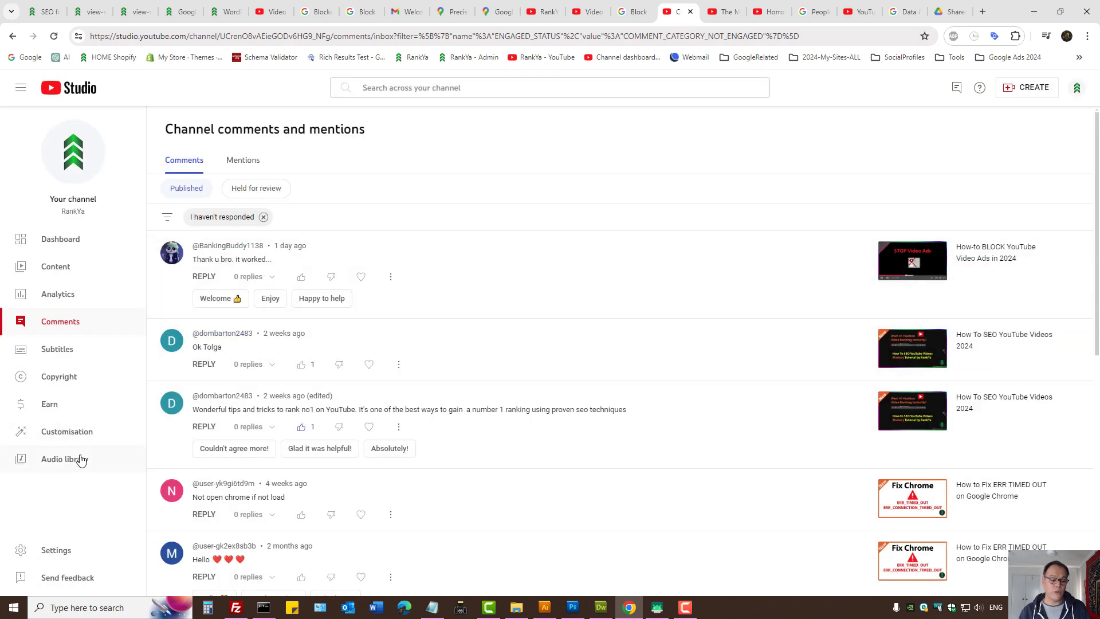
click(56, 553)
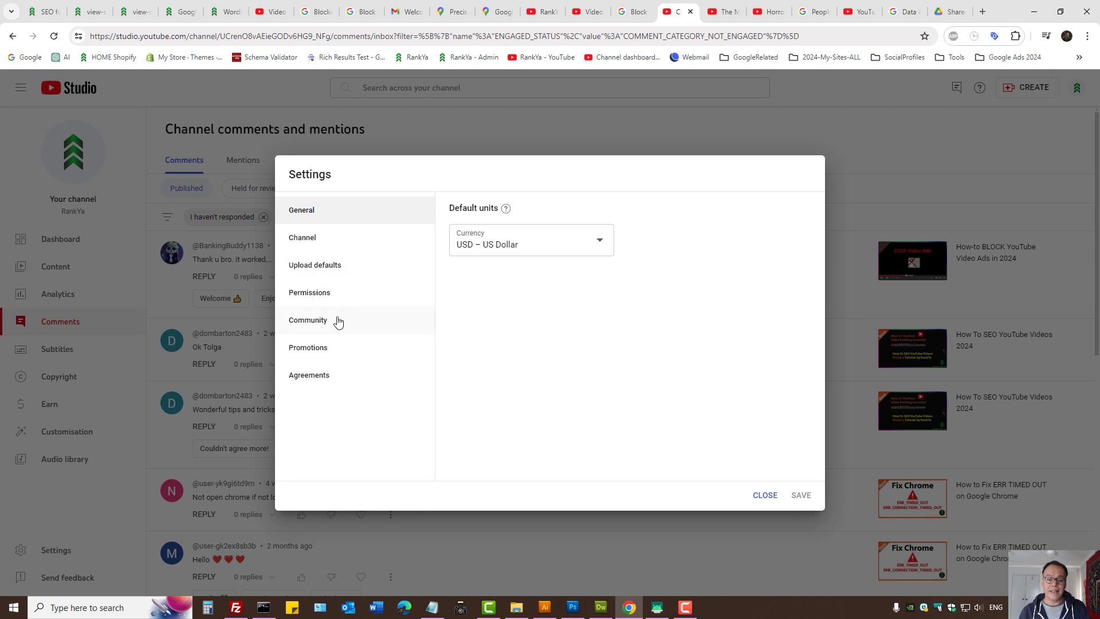
click(329, 326)
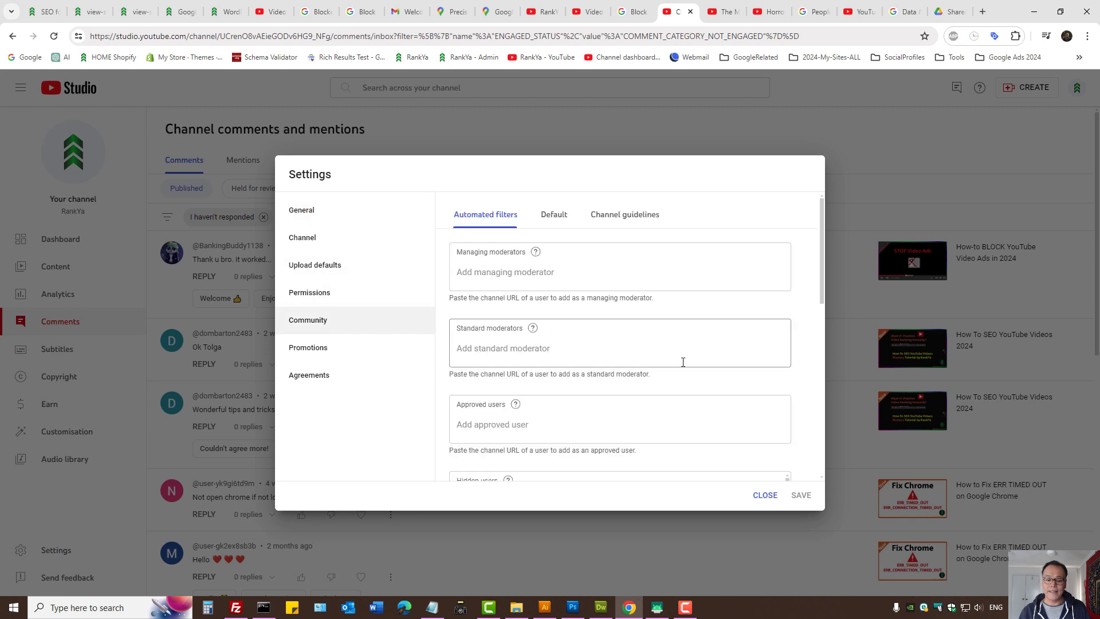
scroll(567, 418, down, 3)
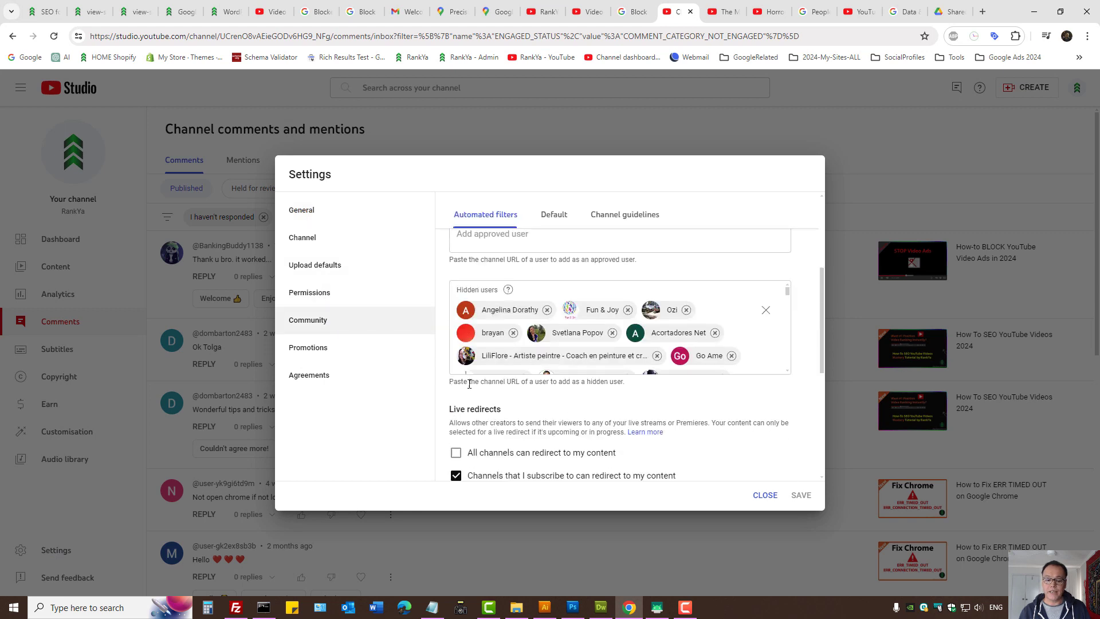
drag(450, 381, 519, 382)
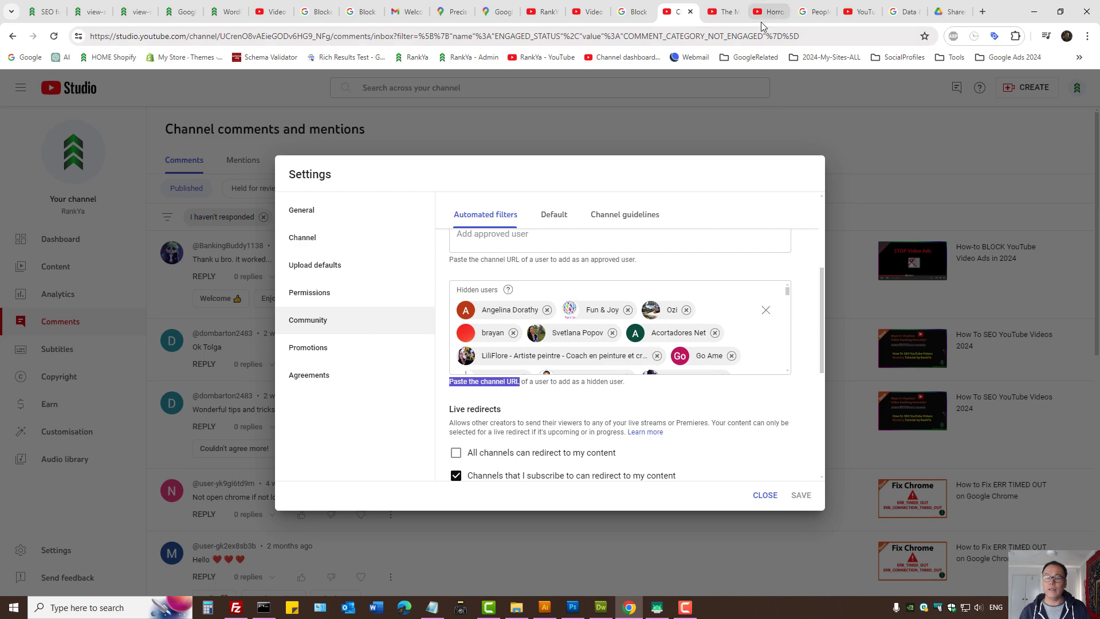
Copy the Horror Begins channel's web address from its channel page.
click(762, 12)
click(692, 172)
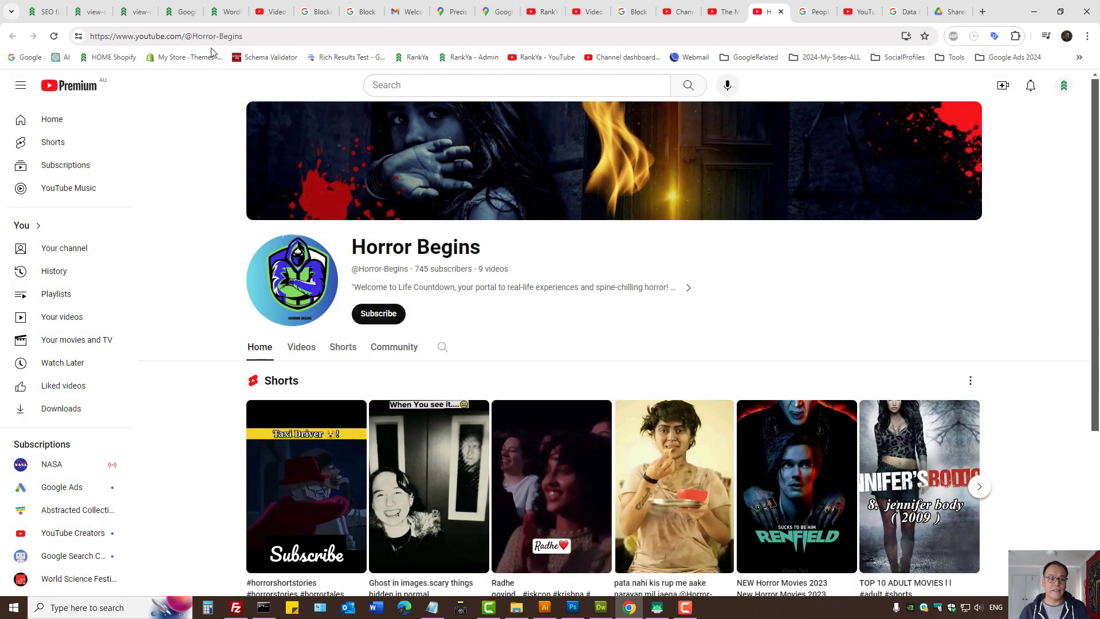
click(201, 36)
key(ctrl+c)
right_click(201, 37)
click(261, 142)
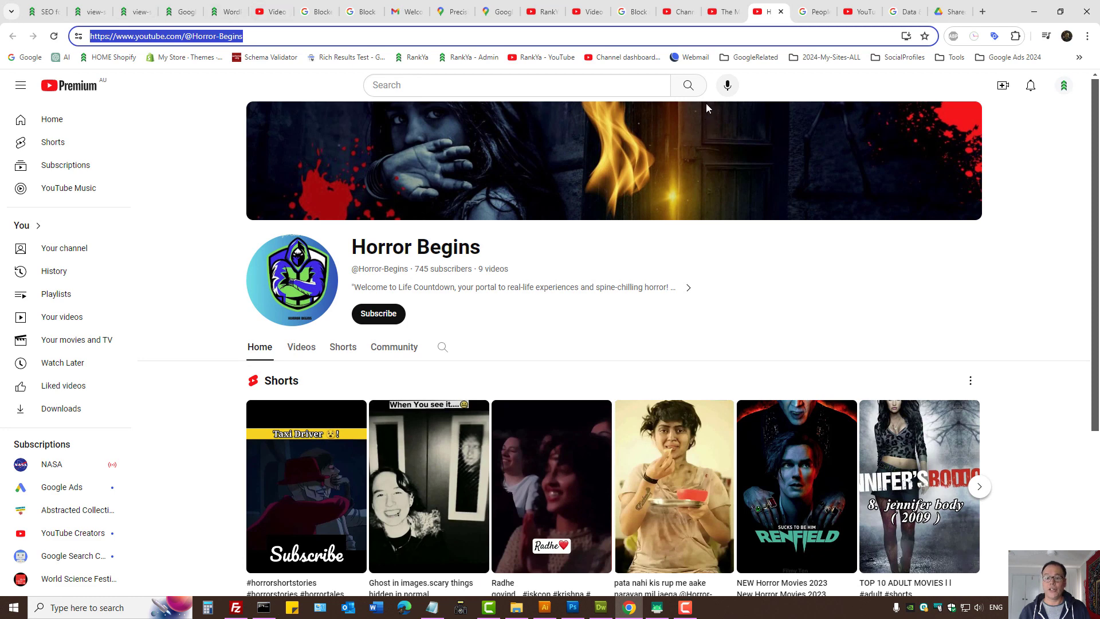
Paste the Horror Begins address into Hidden users, add it, and expand the full list.
click(678, 7)
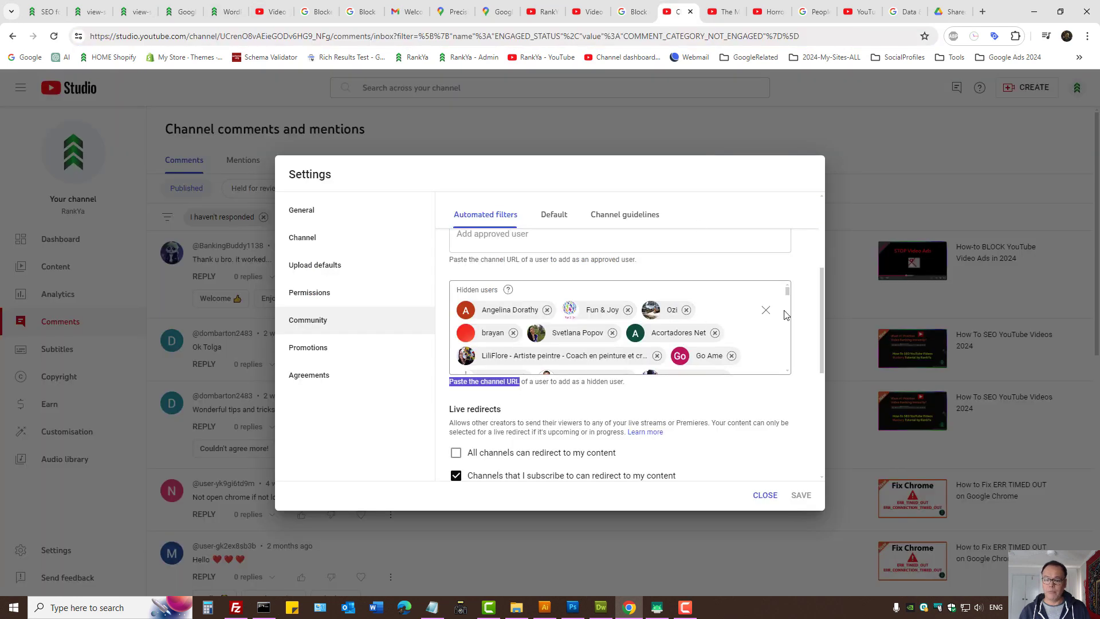
drag(789, 299, 788, 383)
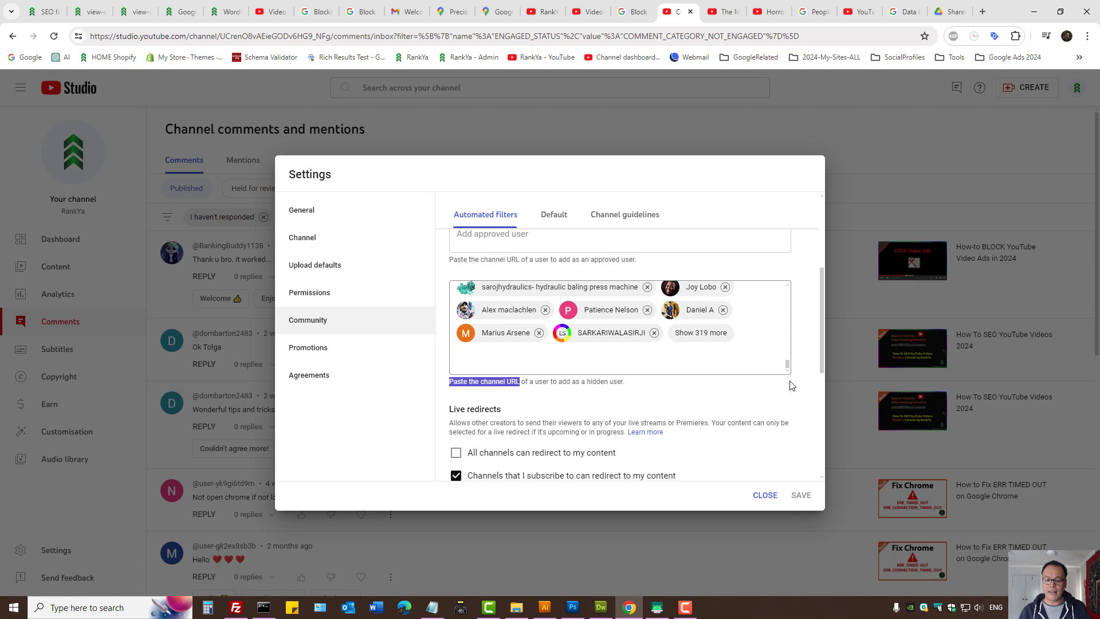
click(578, 360)
key(ctrl+v)
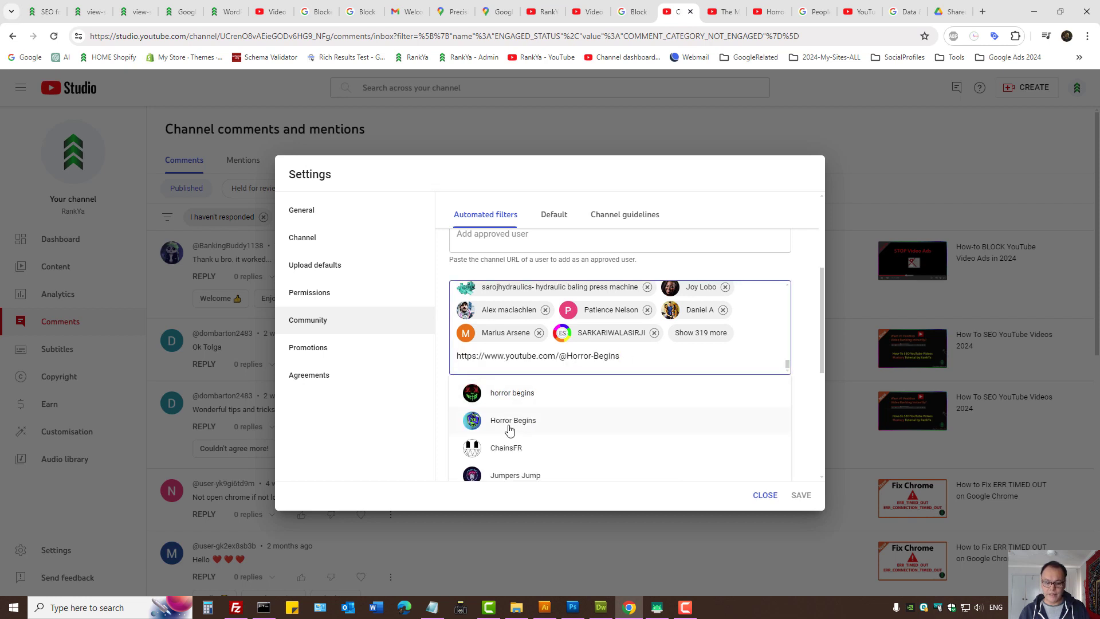
click(509, 422)
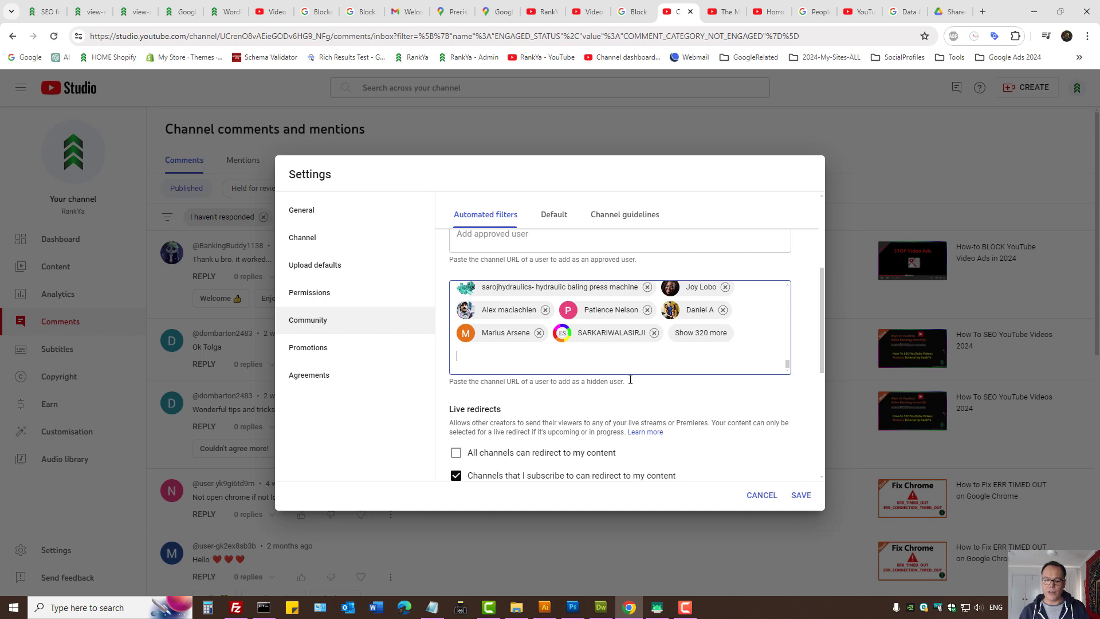
click(701, 333)
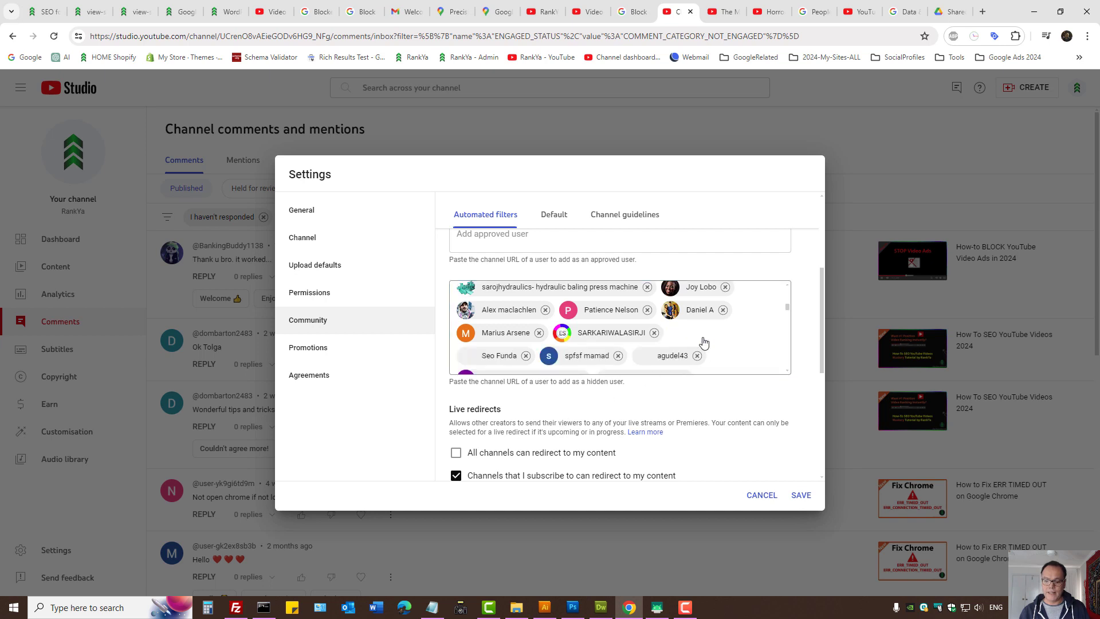
drag(788, 310, 788, 373)
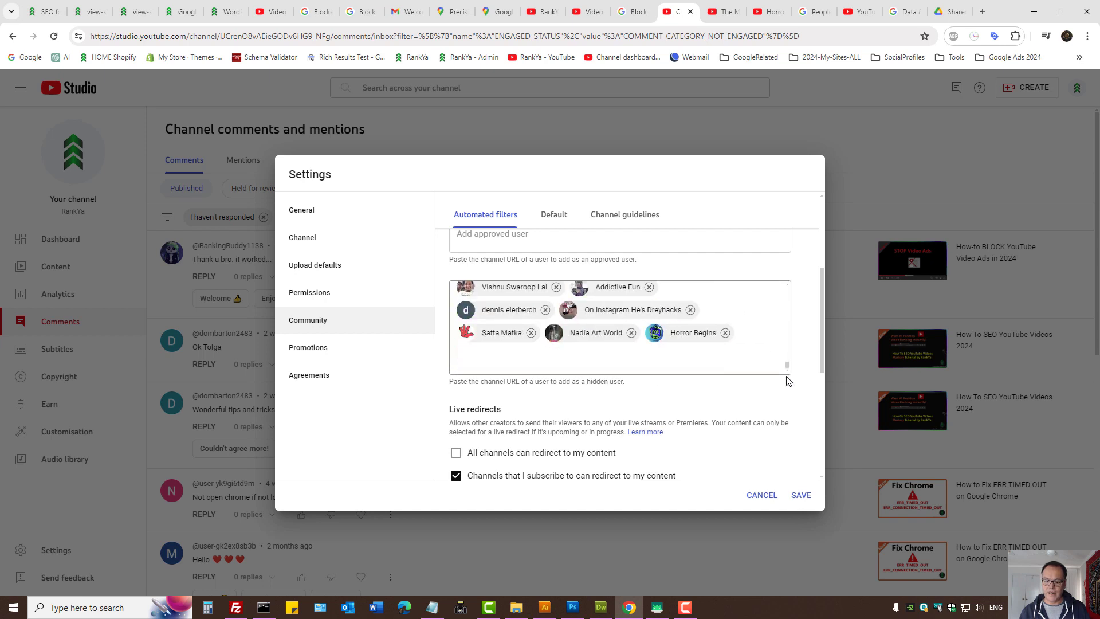
Remove Horror Begins from Hidden users and return to the 'Block or unblock people's accounts' article.
click(725, 332)
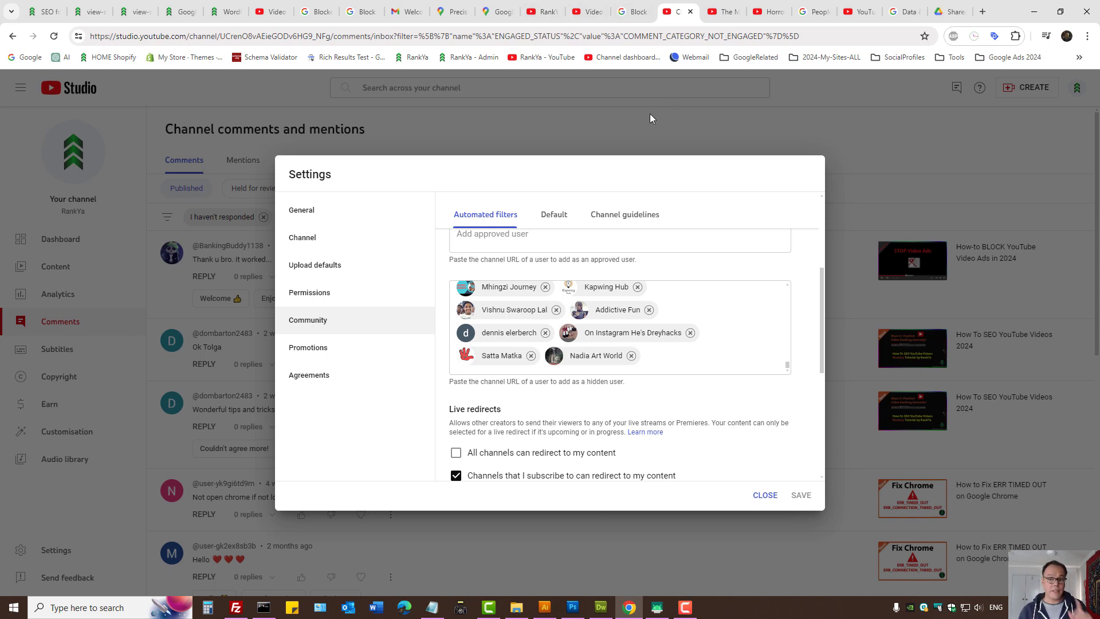
click(635, 12)
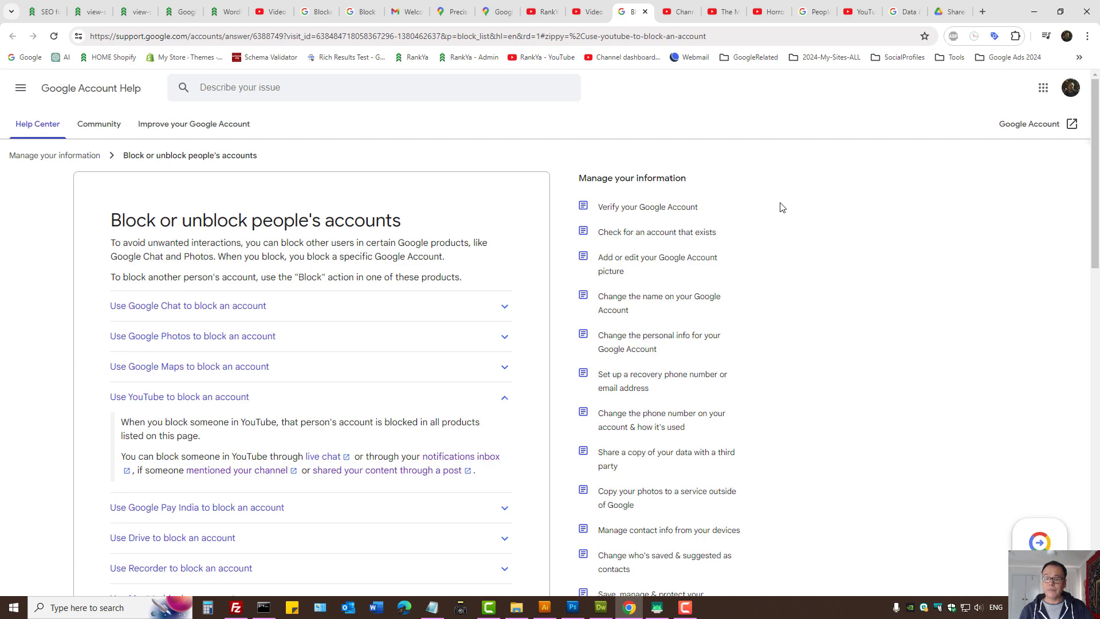
Look over the Horror Begins channel's About details (745 subscribers, 9 videos, 168 views), then close them.
click(775, 12)
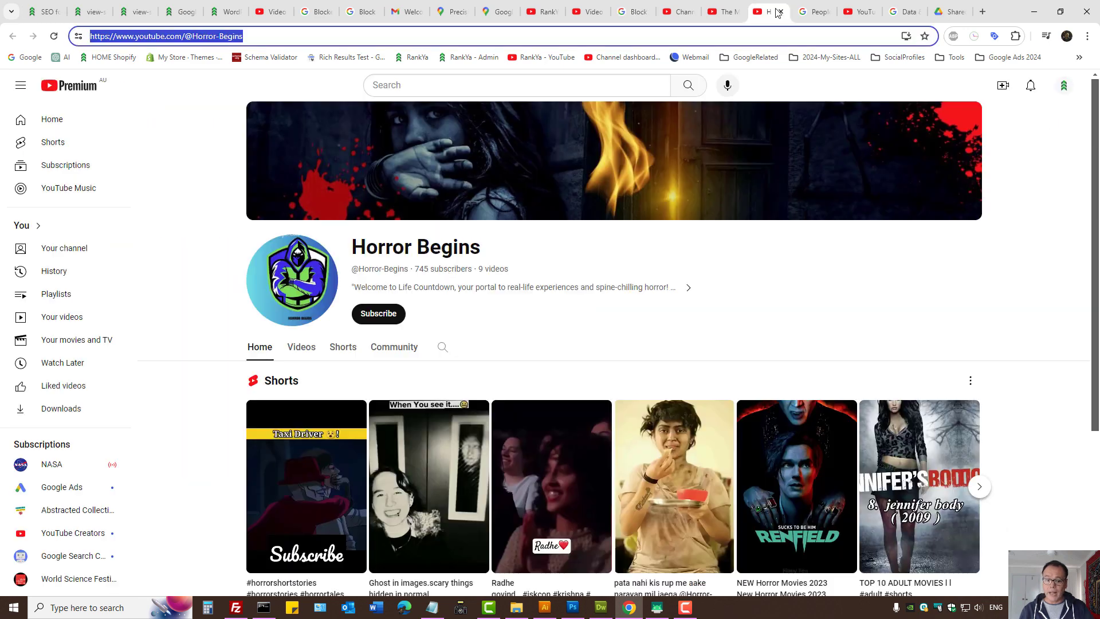
click(424, 291)
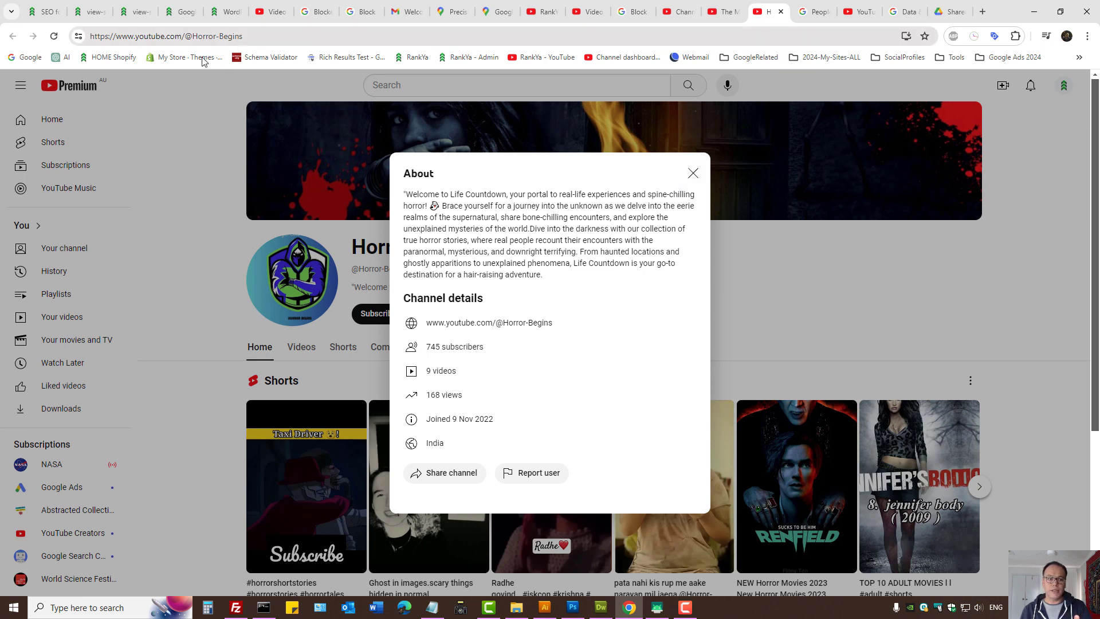
click(693, 173)
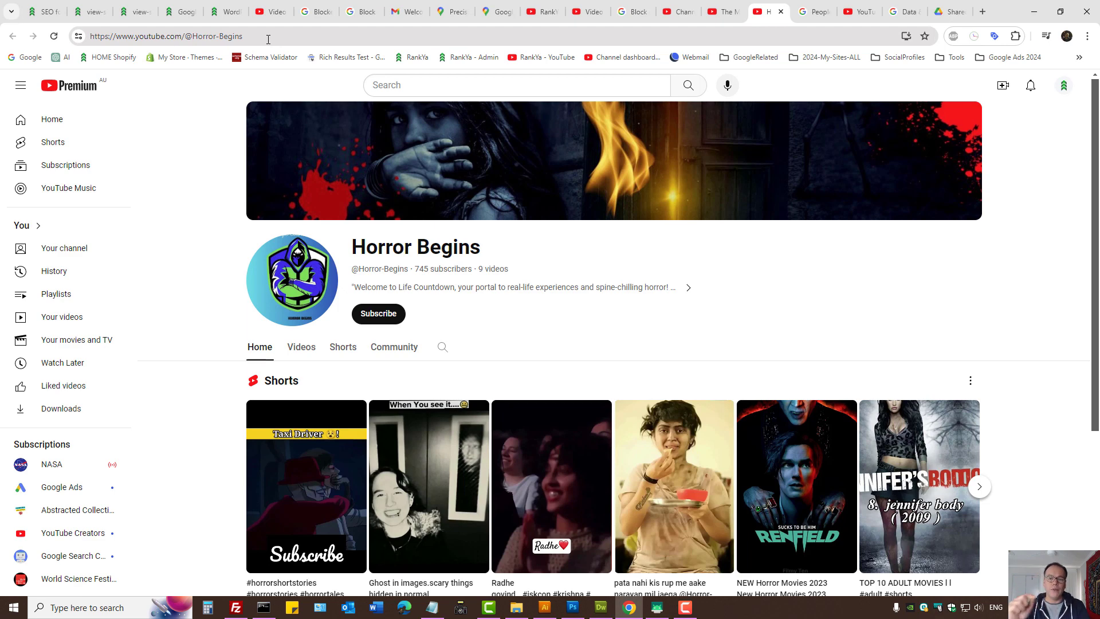
Check the Report or block option for the shared CH 5 HTML5StepbyStep file, then move to Google Account Data & privacy.
click(948, 11)
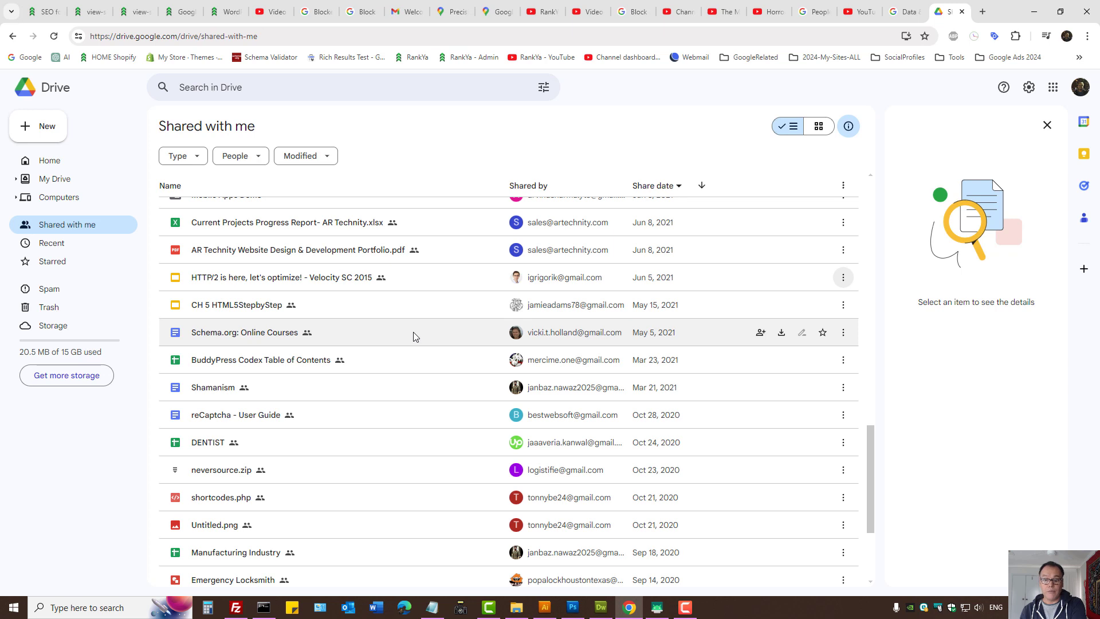
click(844, 310)
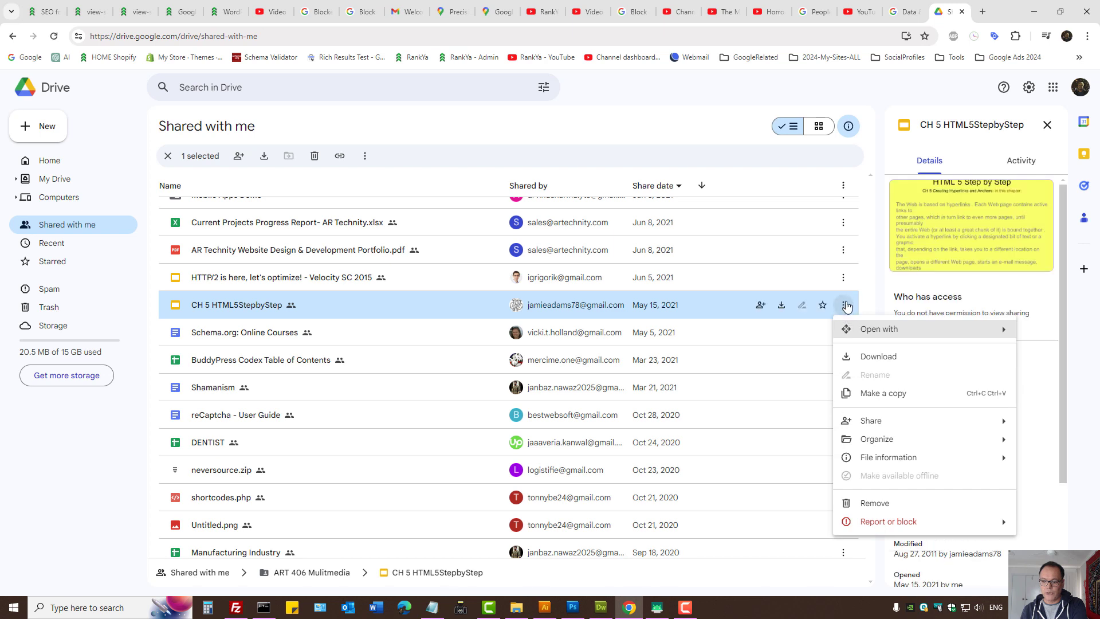
mouse_move(869, 527)
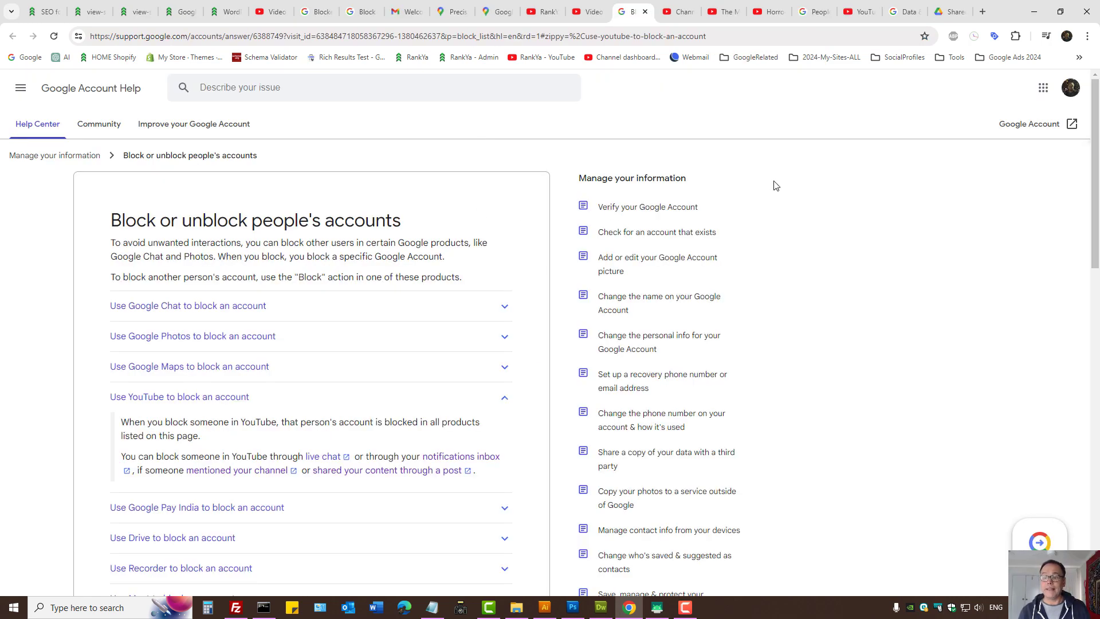
click(908, 10)
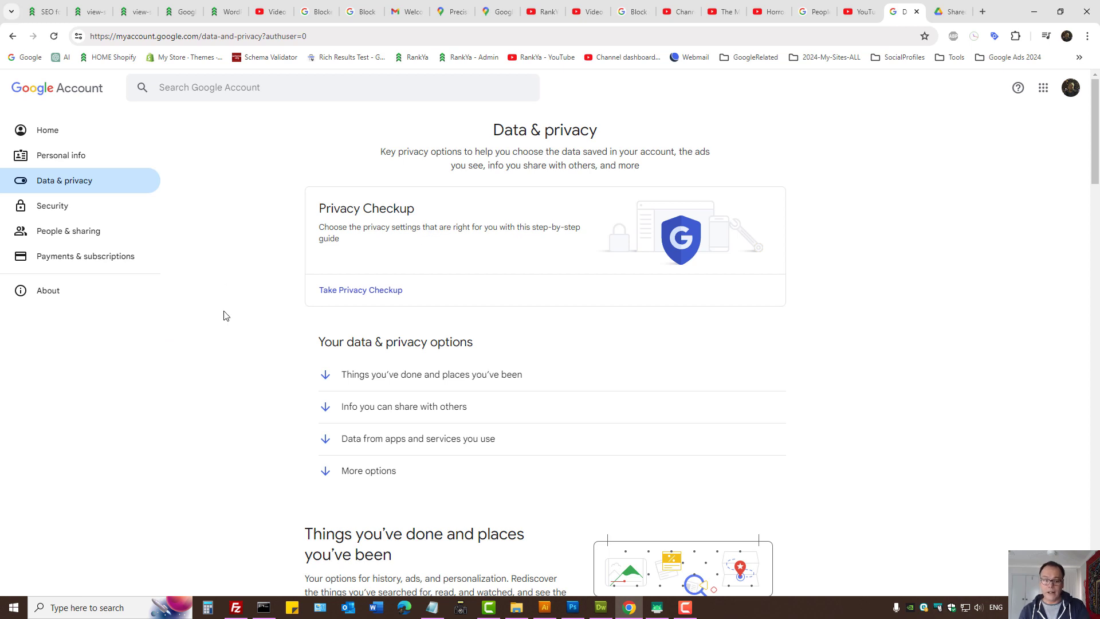
In People & sharing, view the two Blocked users and open the blocking help article in a new tab.
scroll(224, 314, down, 10)
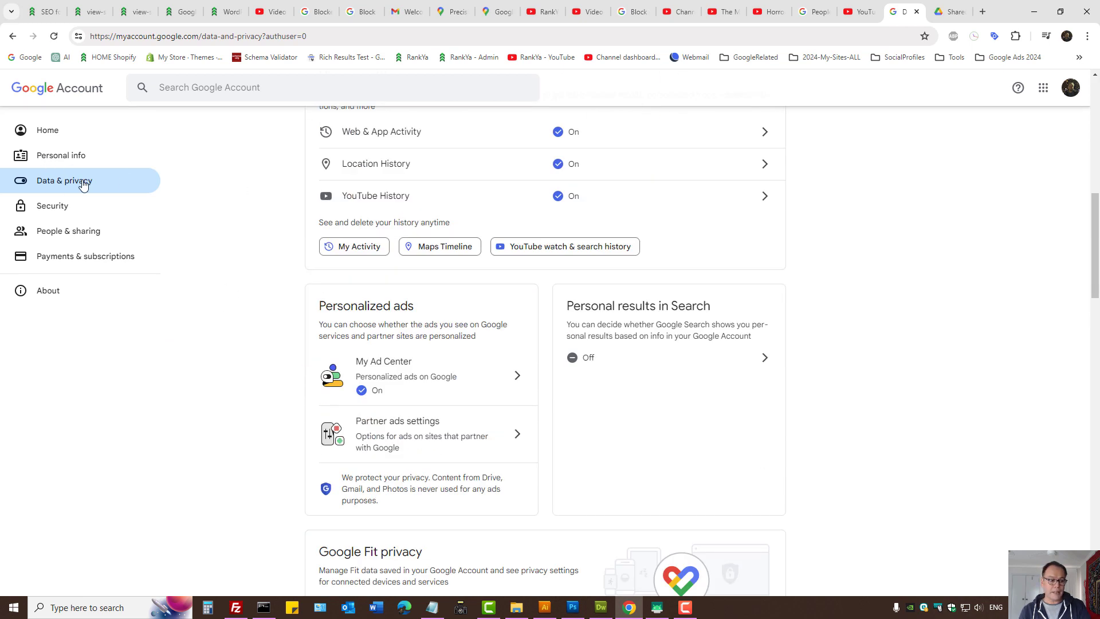
click(55, 232)
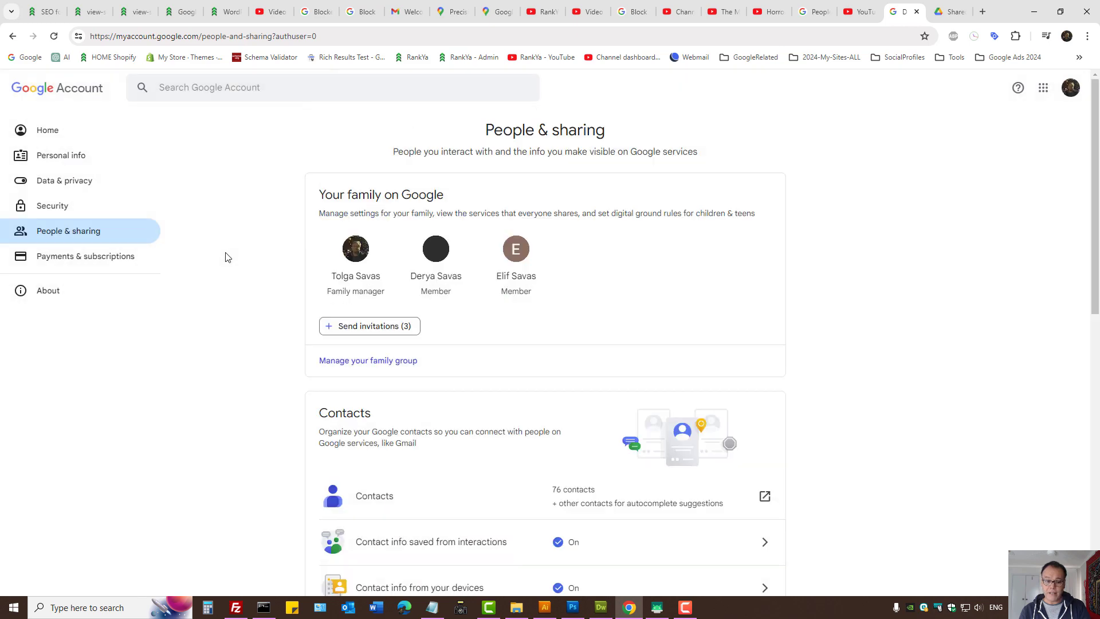
scroll(217, 275, down, 7)
click(415, 265)
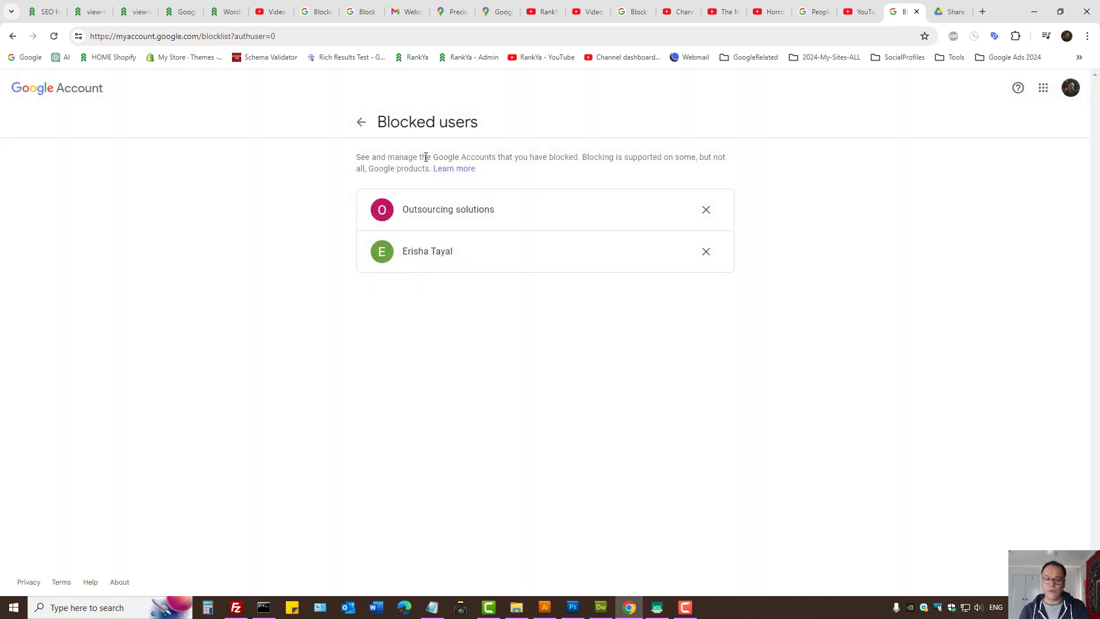
drag(426, 159, 592, 159)
click(518, 172)
ctrl+click(465, 169)
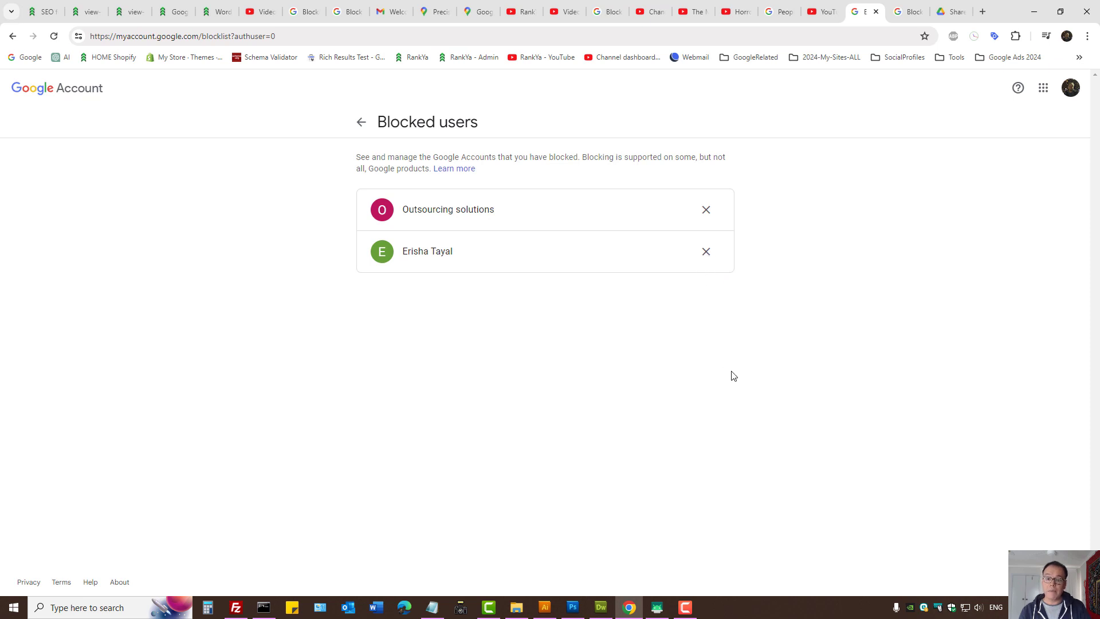
Read the list of products that can block accounts, then minimise Chrome to reveal Dreamweaver.
click(907, 13)
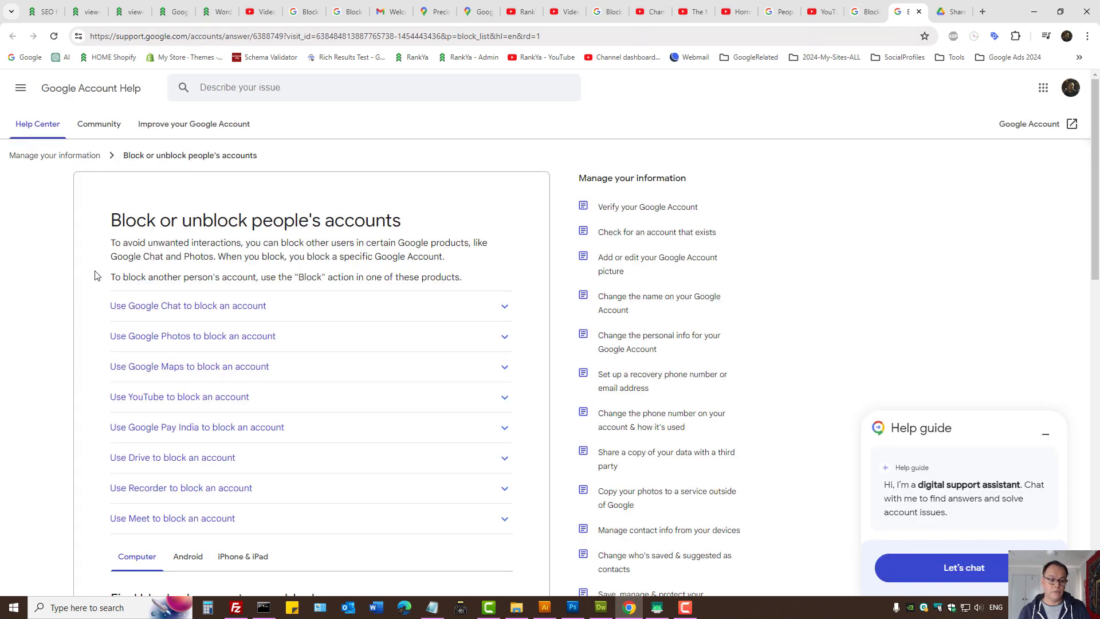
drag(80, 276, 283, 513)
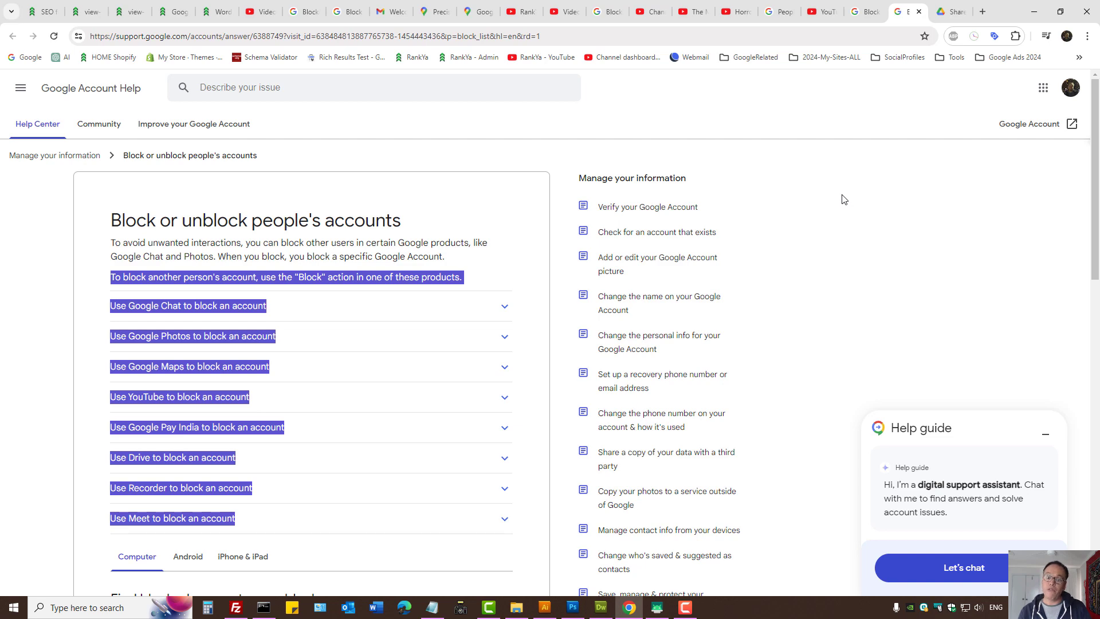
click(1037, 7)
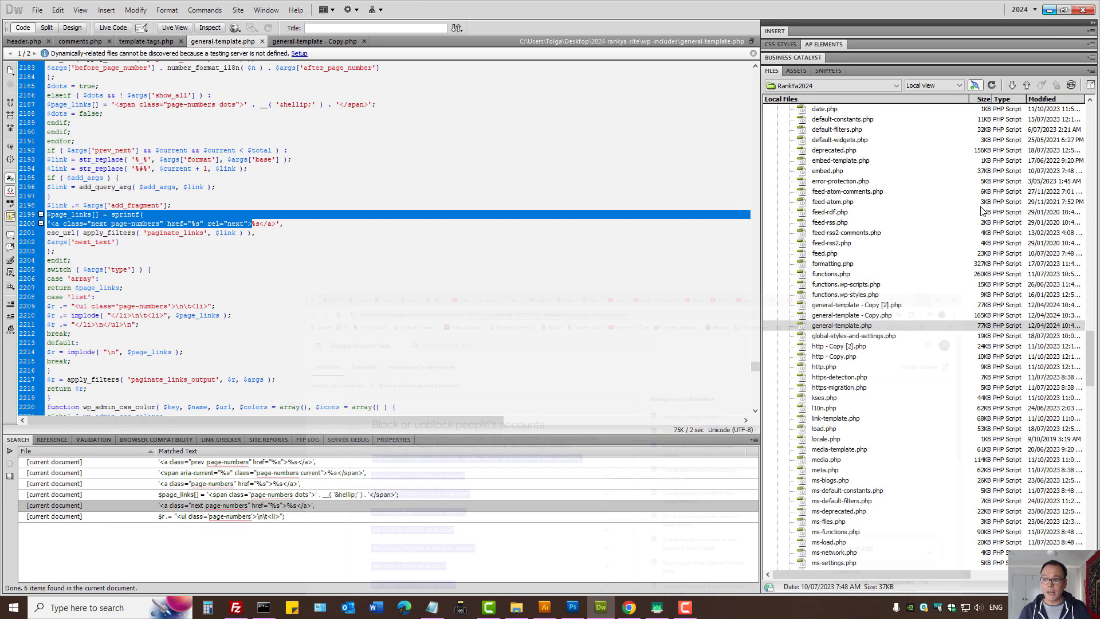
Minimise Dreamweaver and the file explorer, bring up the scrcpy phone mirror, and leave home-screen edit mode.
click(1048, 10)
click(885, 210)
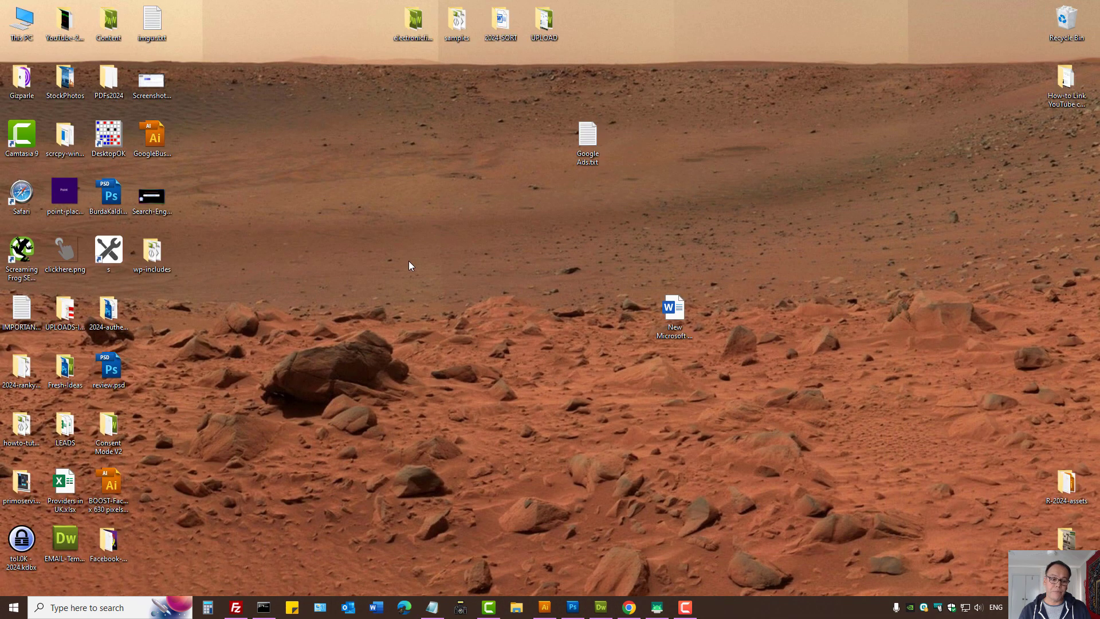
click(657, 607)
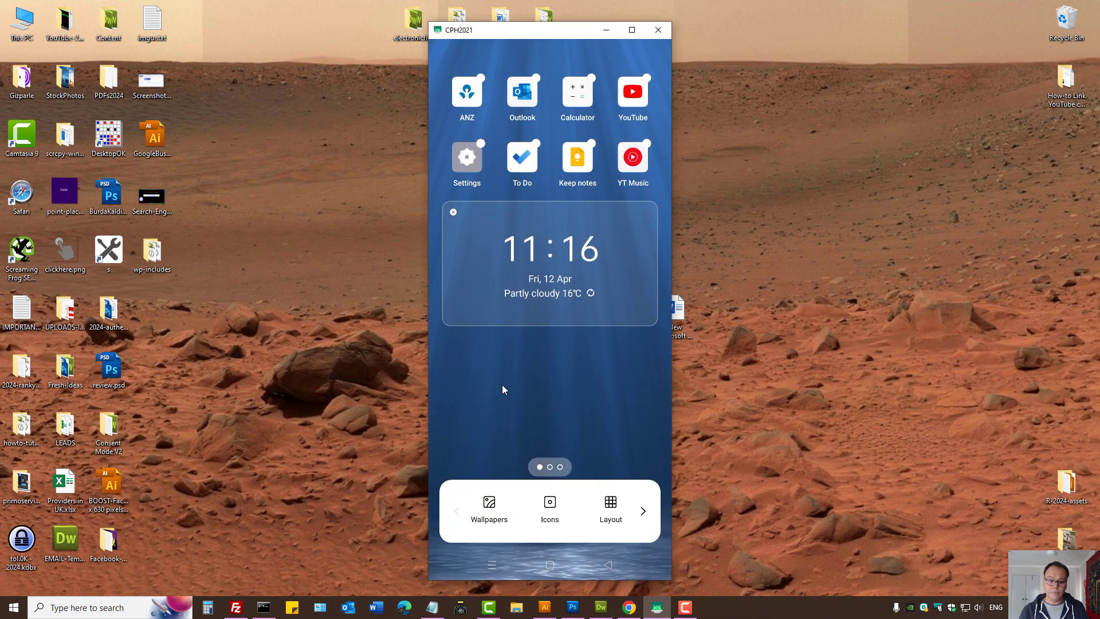
click(502, 385)
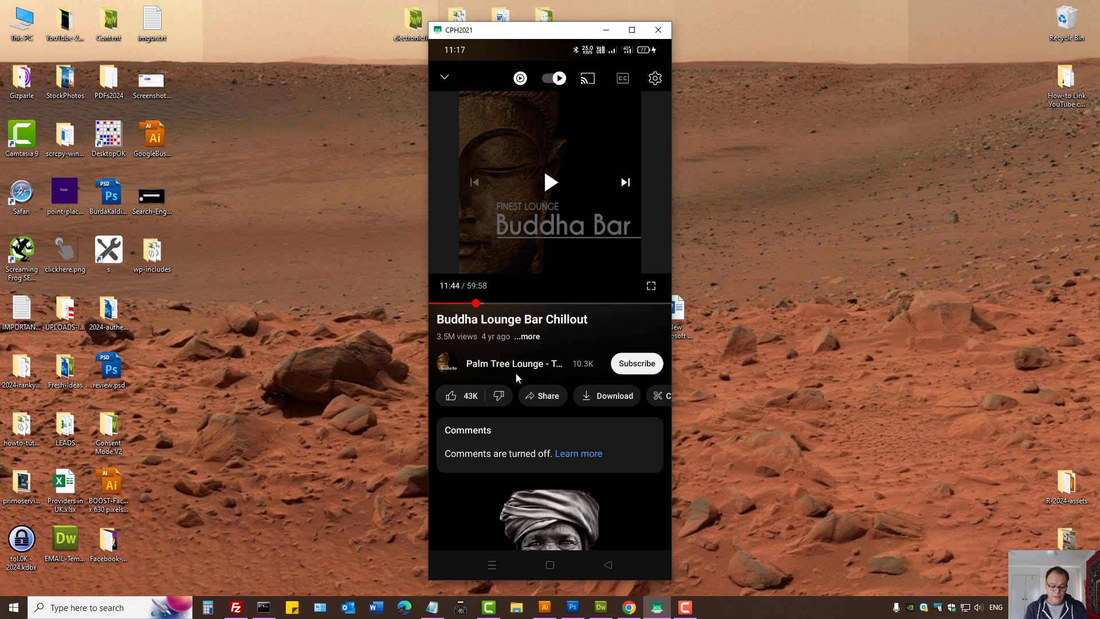
On the phone, view the Palm Tree Lounge channel, back out of YouTube settings and return home.
click(515, 372)
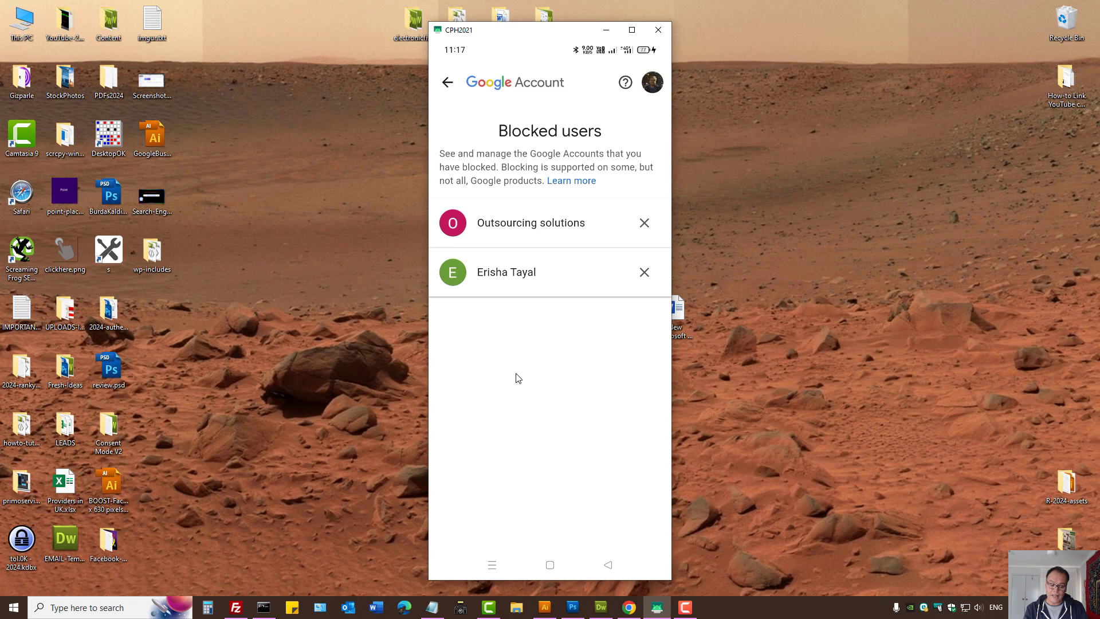
right_click(517, 379)
right_click(518, 378)
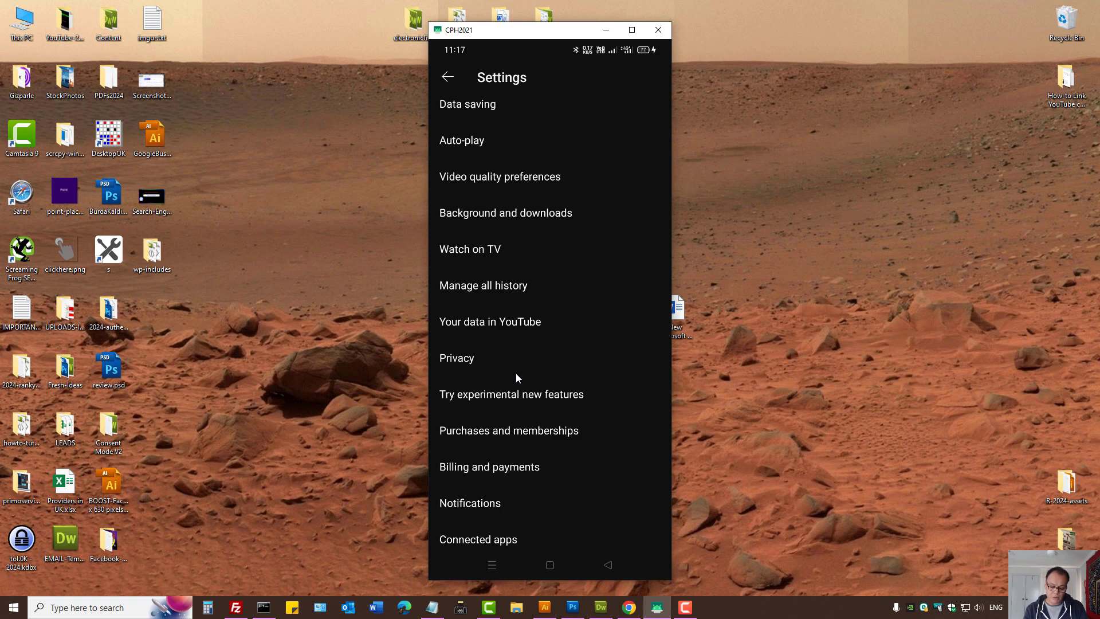
middle_click(516, 373)
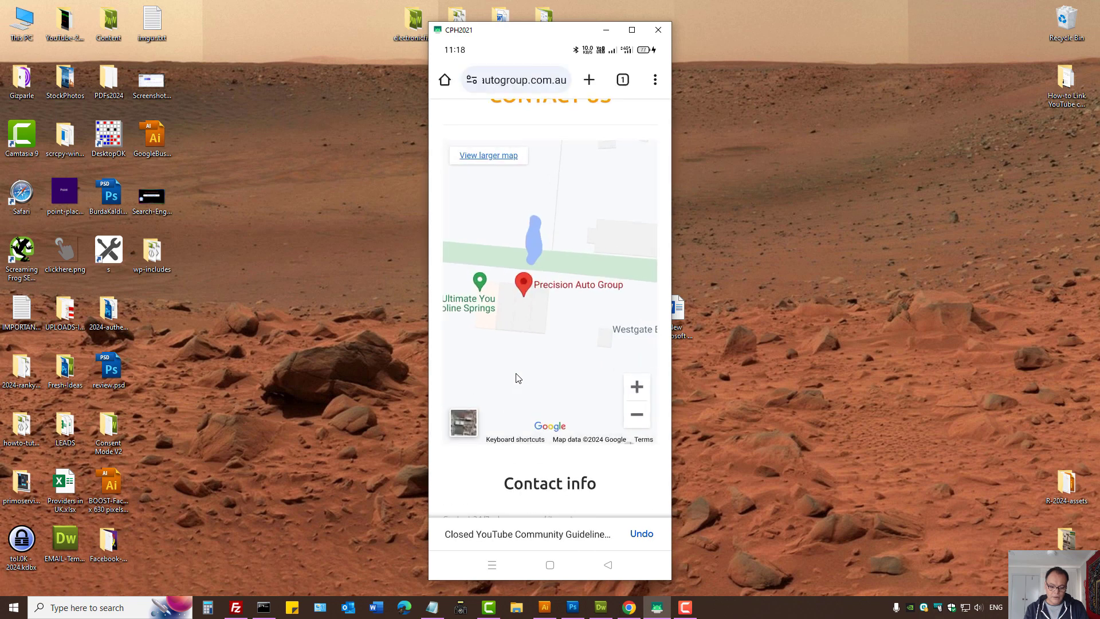
Open Precision Auto Group's location in Google Maps, return the phone home, and toggle the notification shade.
scroll(515, 378, up, 1)
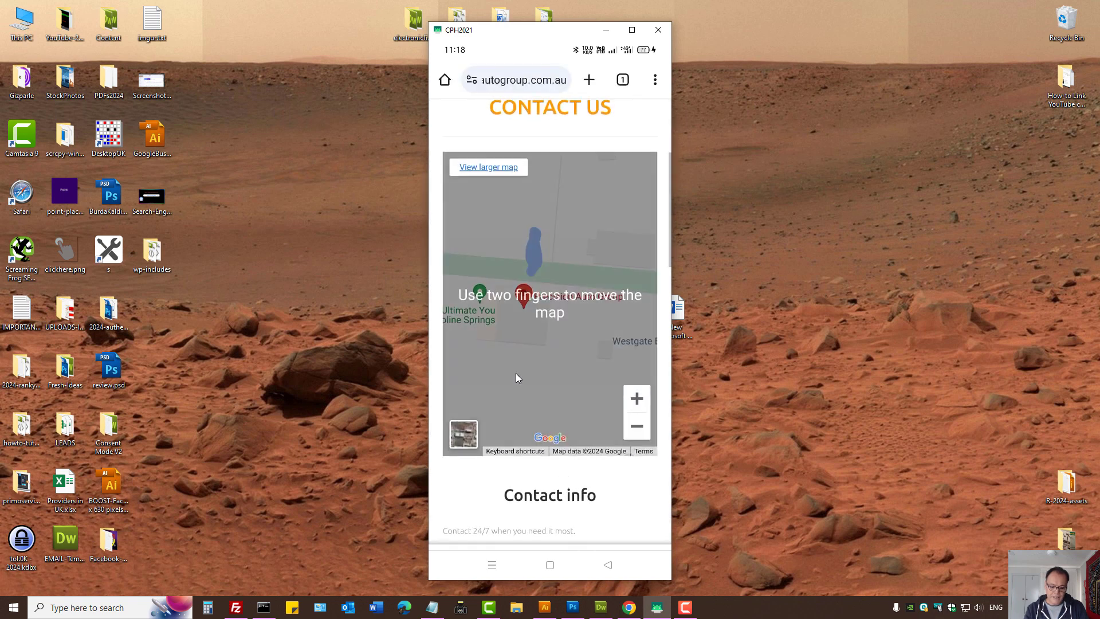
click(516, 378)
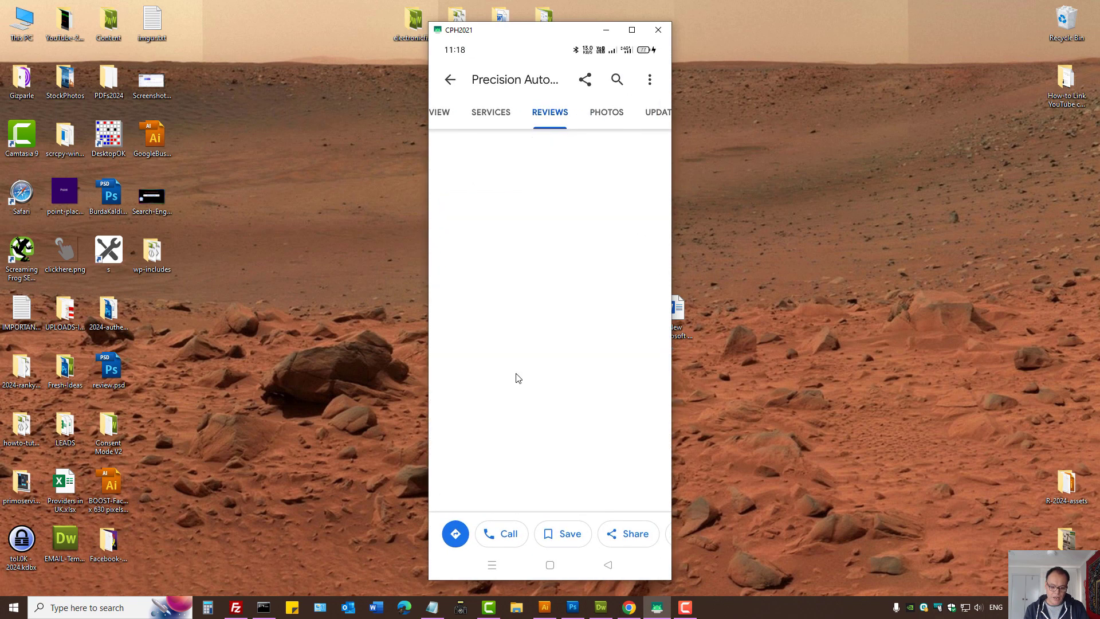
middle_click(516, 373)
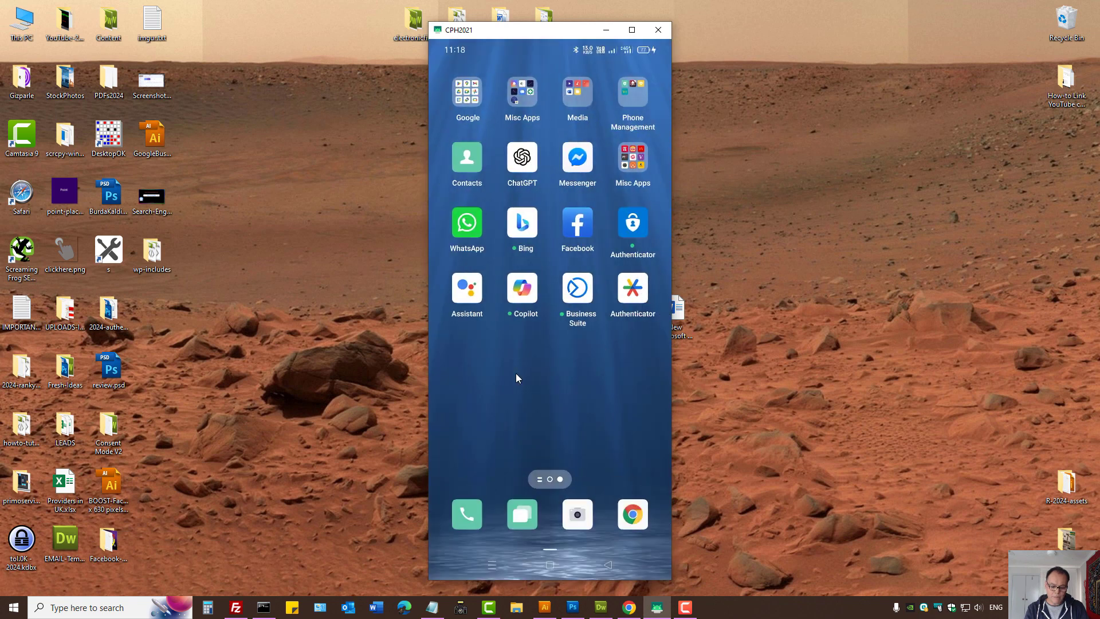
key(alt+n)
key(alt+shift+n)
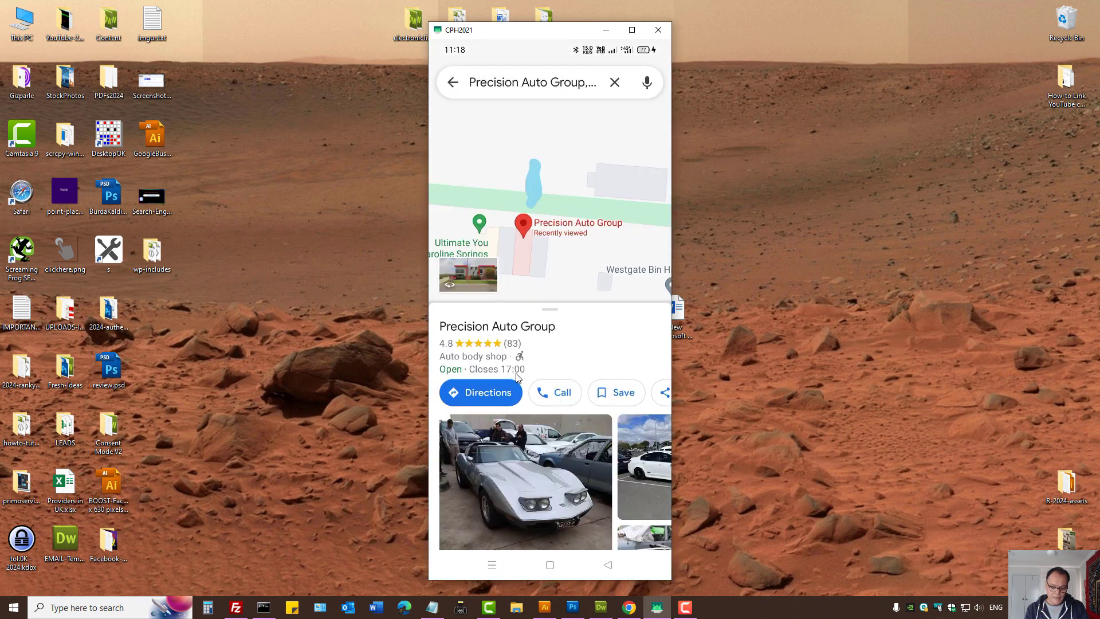
scroll(516, 374, down, 5)
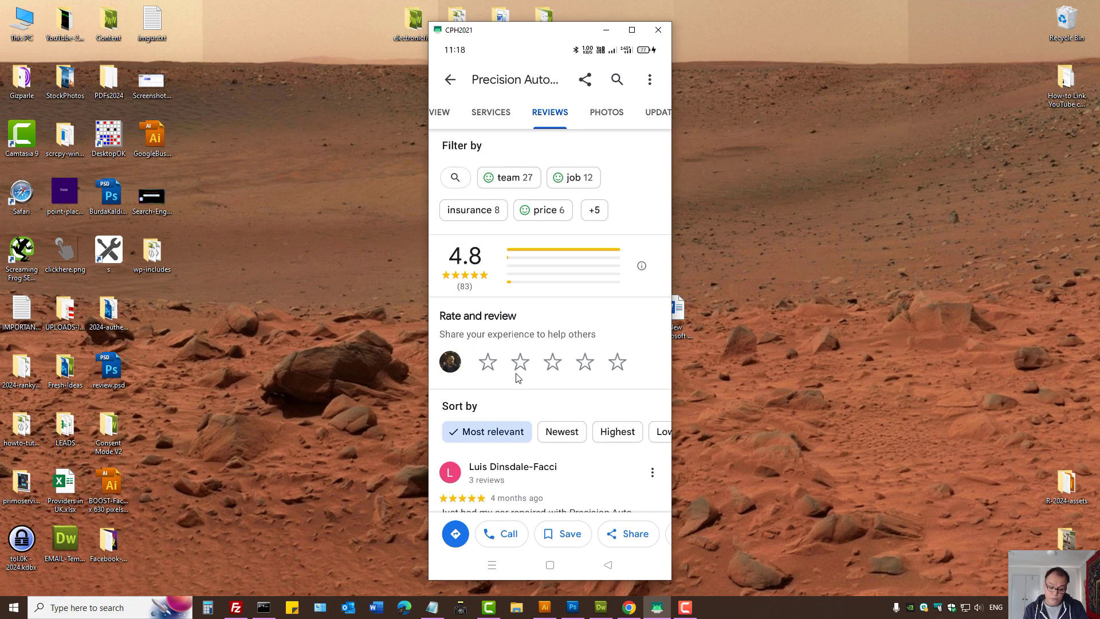
scroll(517, 377, down, 2)
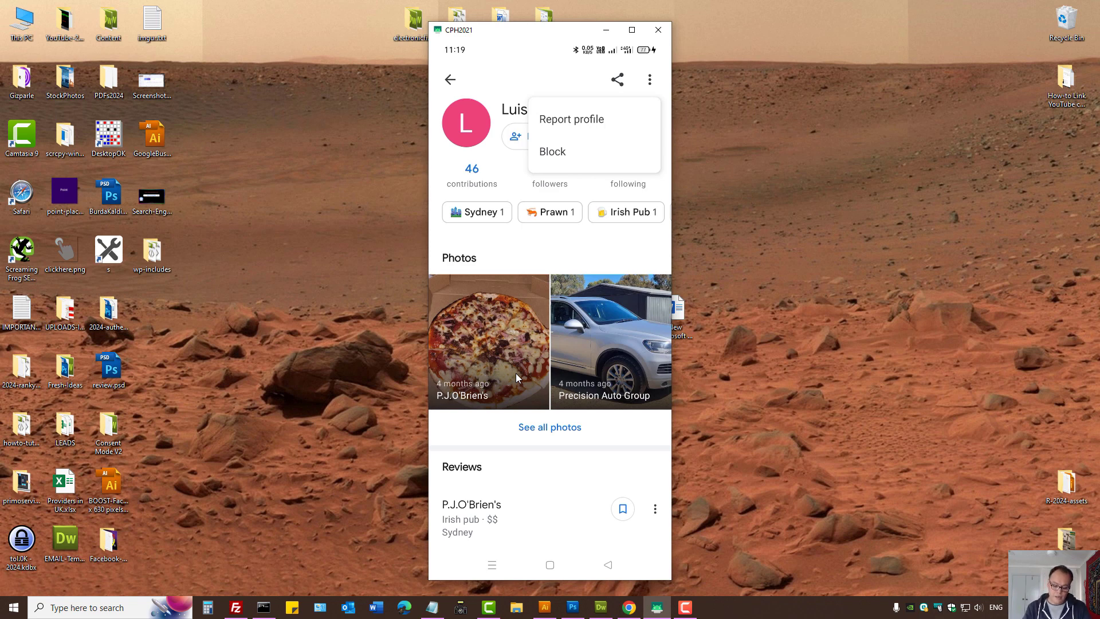
Return to Chrome and show the Google Maps tab with the reviewer's 46 contributions and 3 reviews.
middle_click(515, 373)
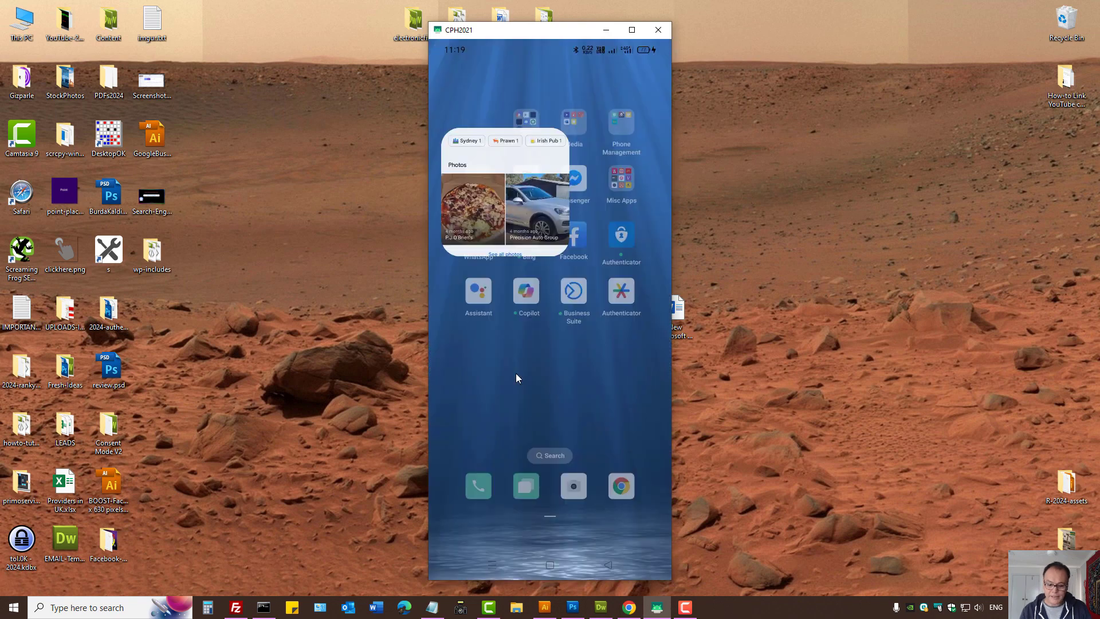
click(629, 609)
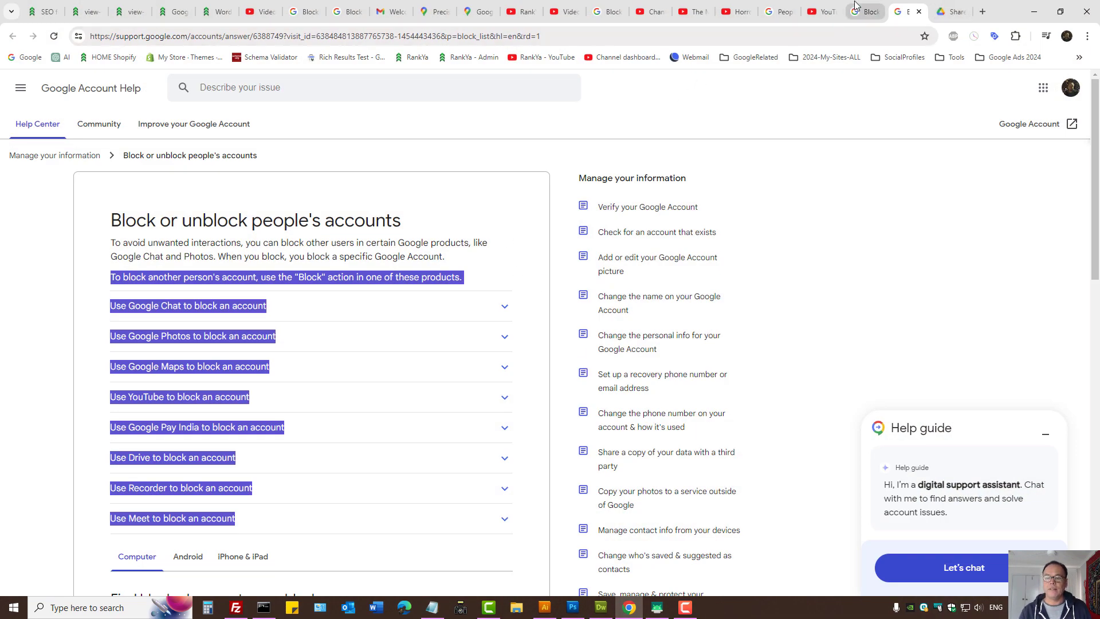
click(482, 8)
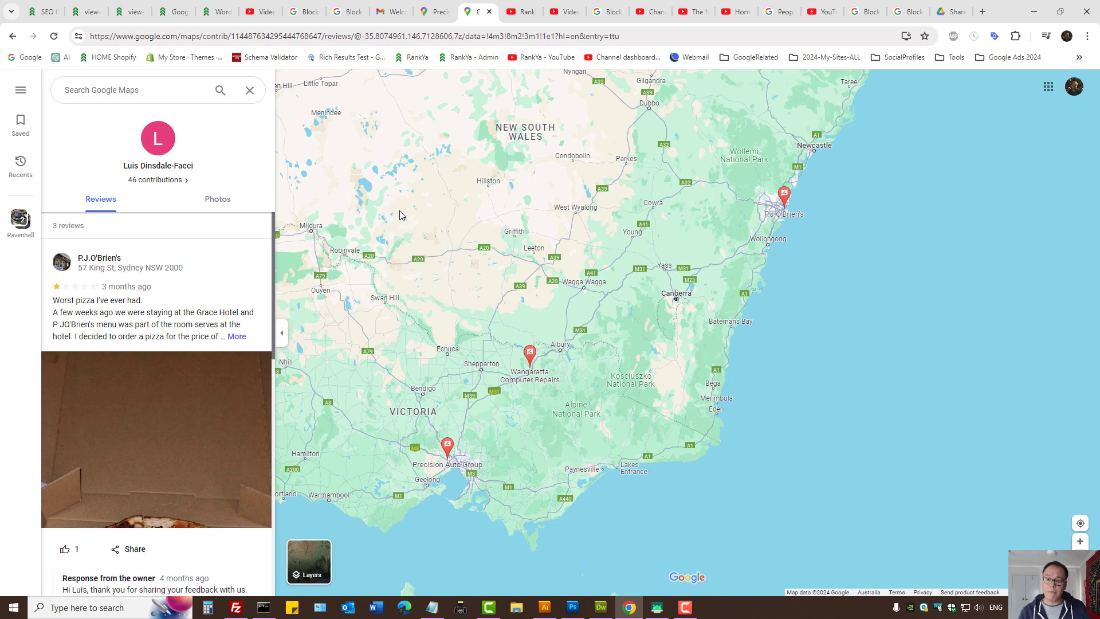
Go back to the Google Account Blocked users page listing the two blocked accounts.
click(912, 8)
click(873, 6)
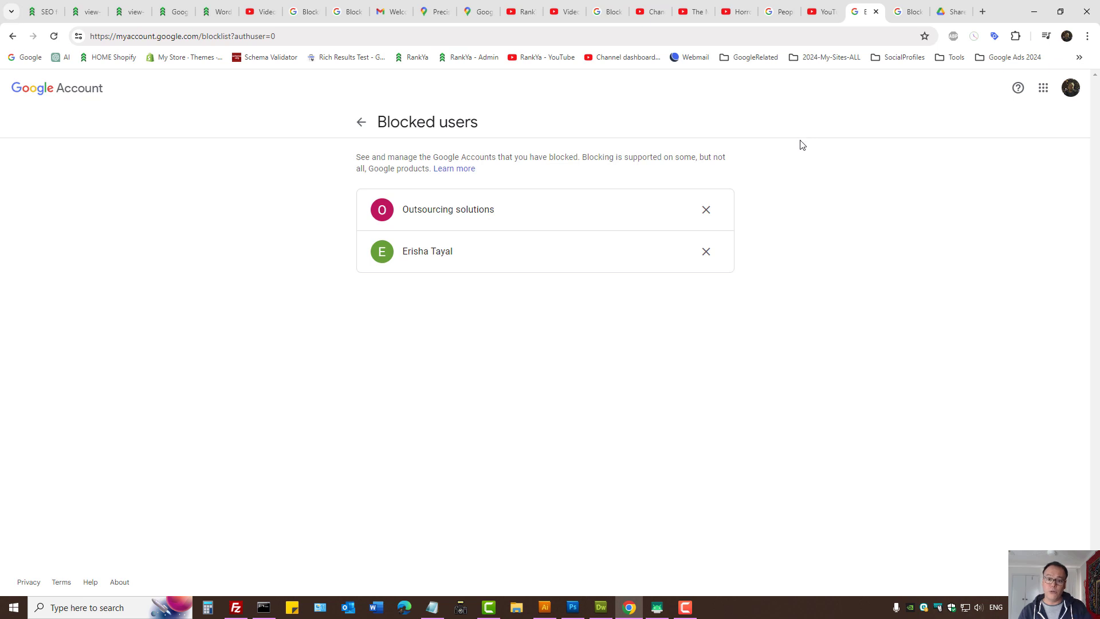
Check the Horror Begins About details, whose report options show 'Unhide user from my channel'.
click(740, 11)
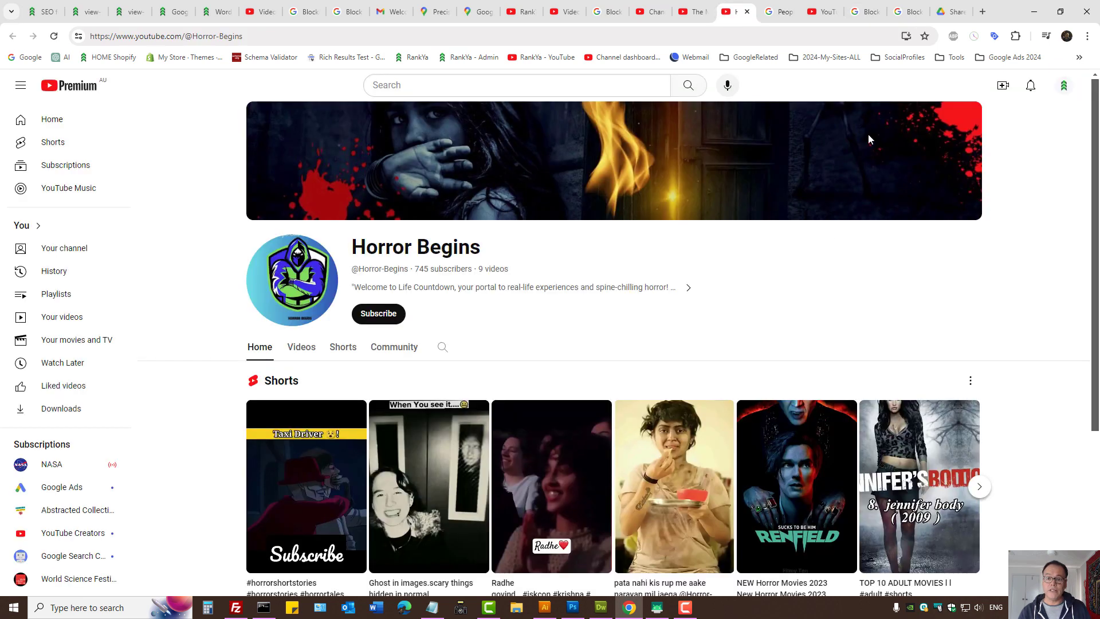
click(452, 291)
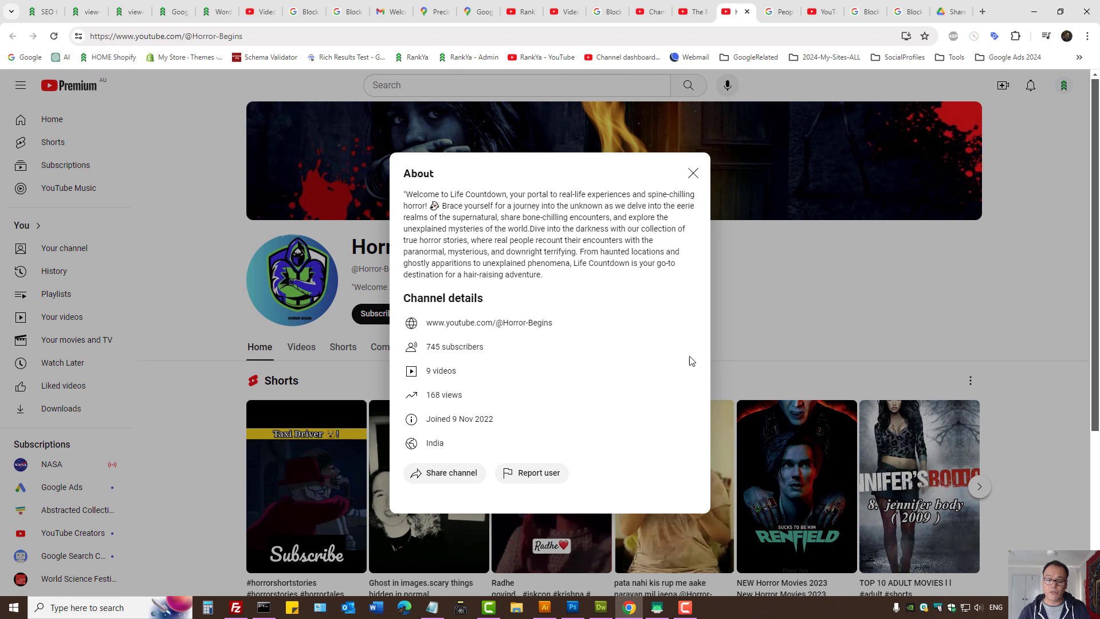
click(537, 473)
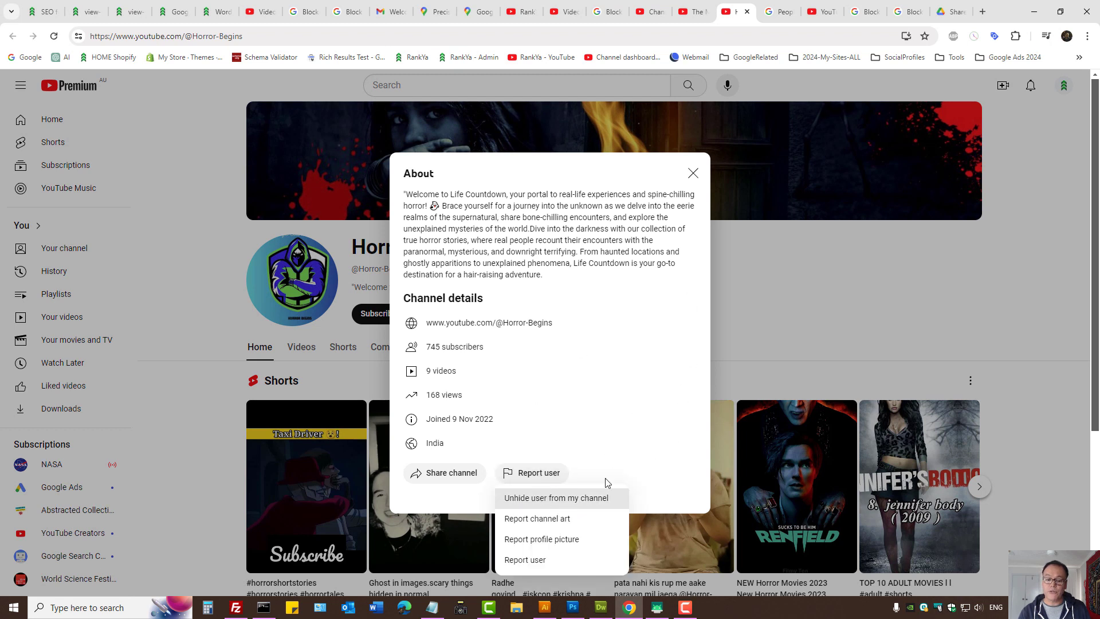
click(538, 475)
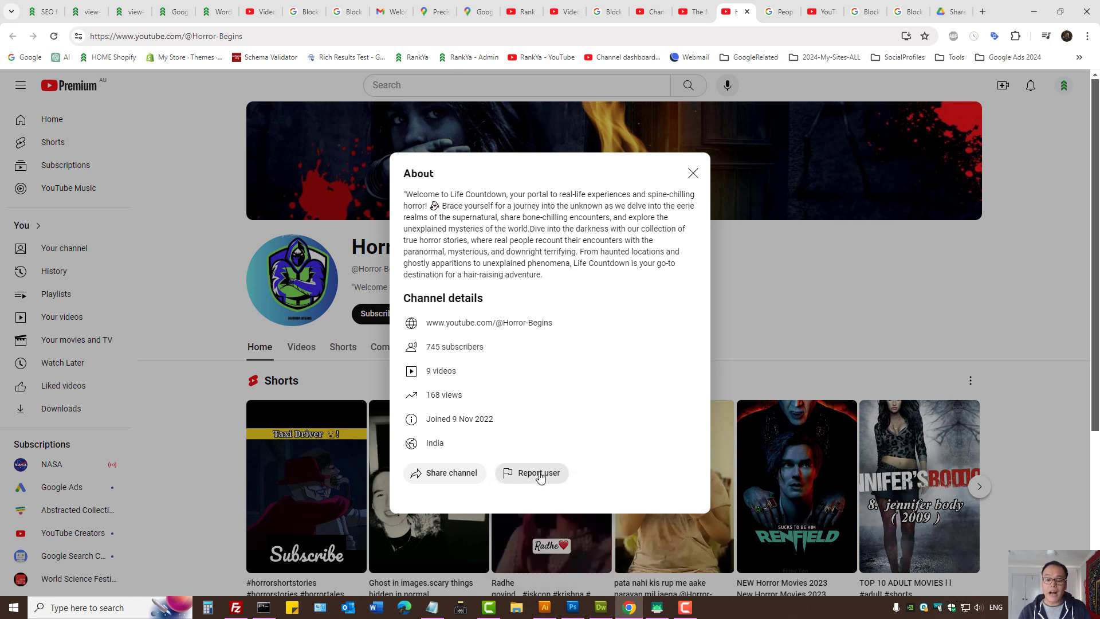
click(693, 173)
Highlight the hidden-user hint in Studio's Community settings, then return to the blocking help article.
click(650, 12)
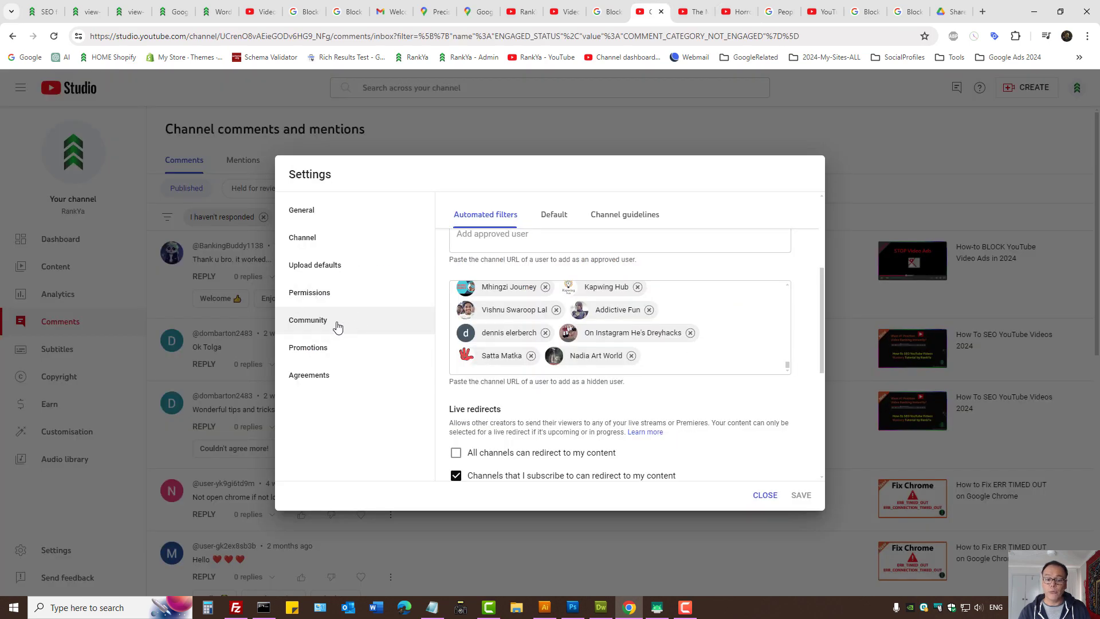
triple_click(605, 381)
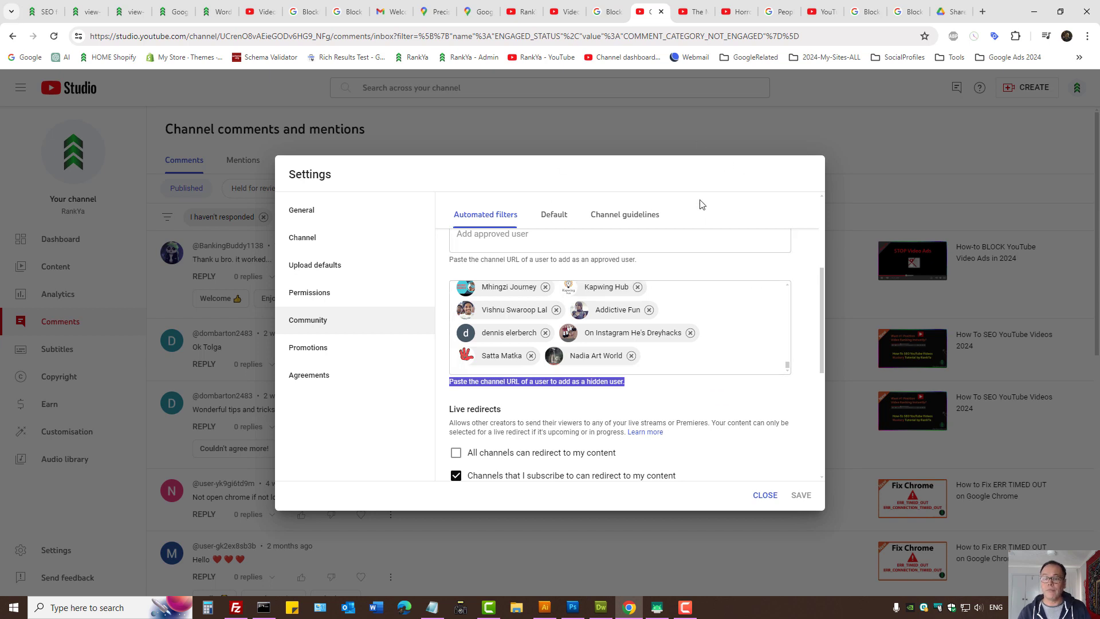
click(608, 12)
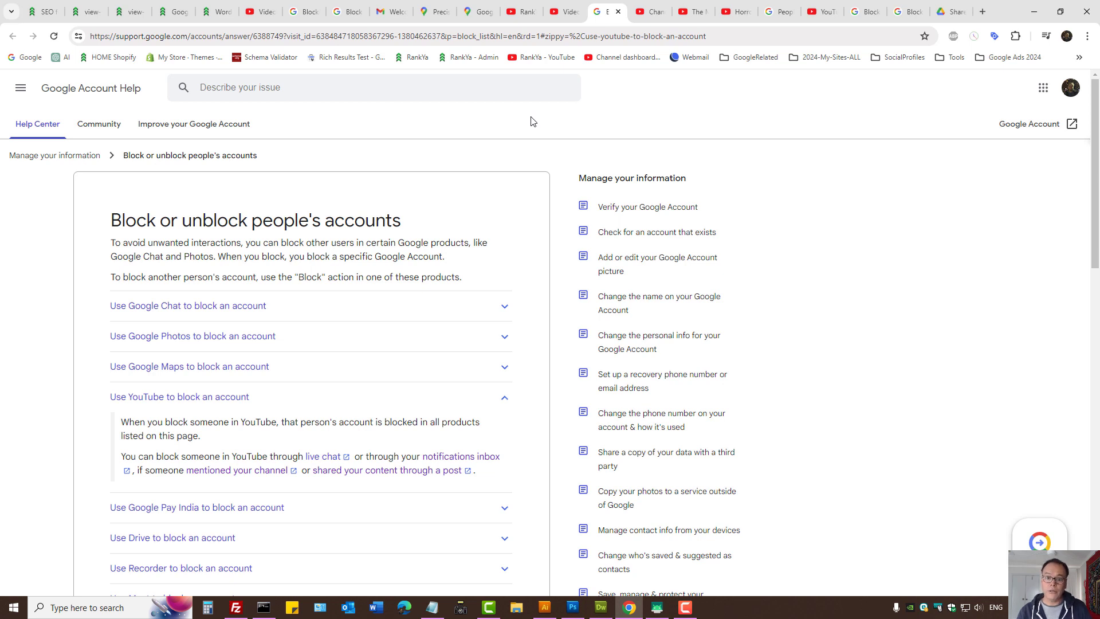
Switch to the RankYa YouTube channel home page (52.8K subscribers, 701 videos).
click(523, 9)
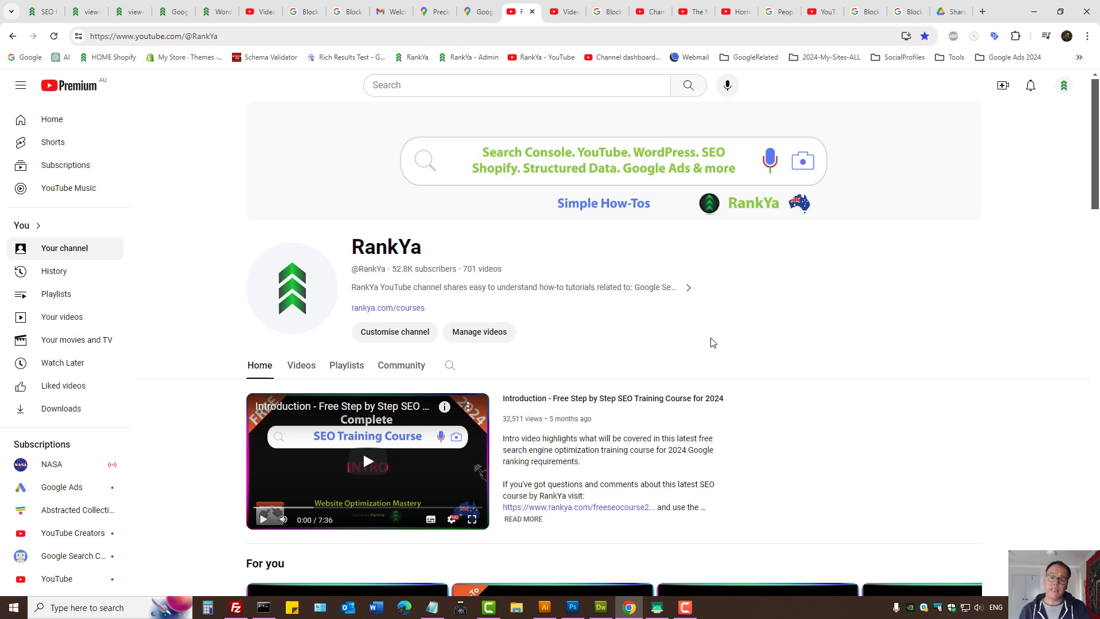
click(564, 12)
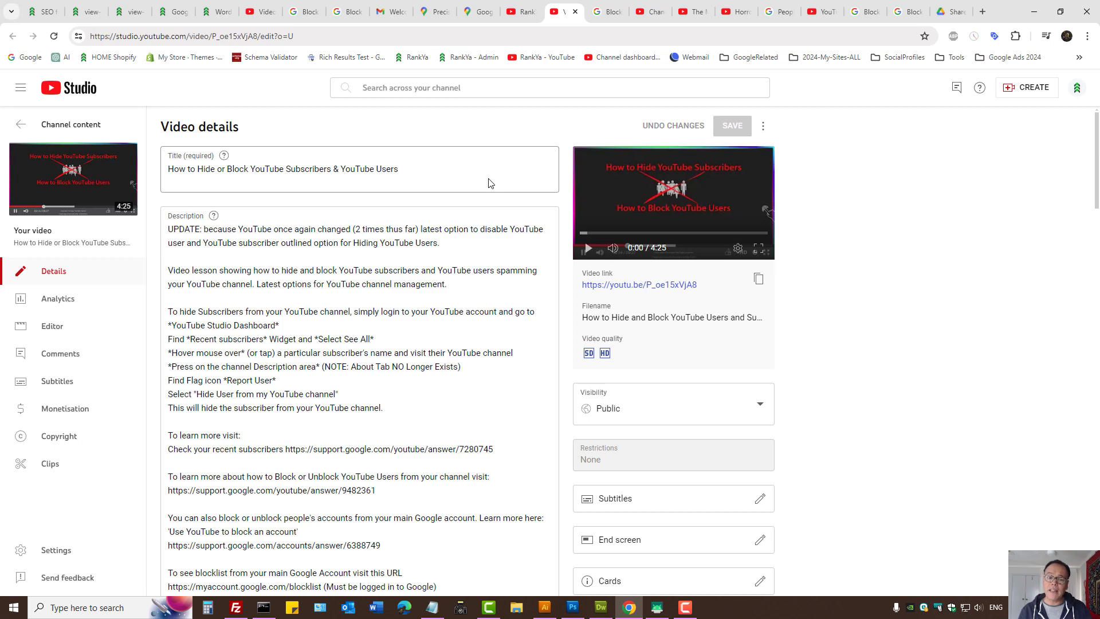
click(524, 12)
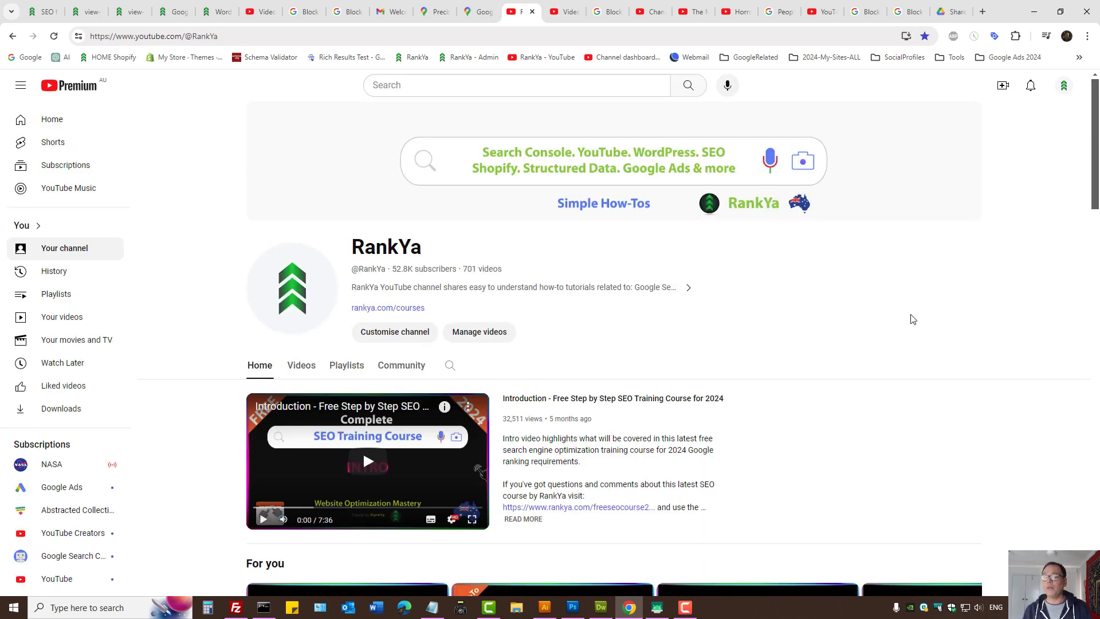